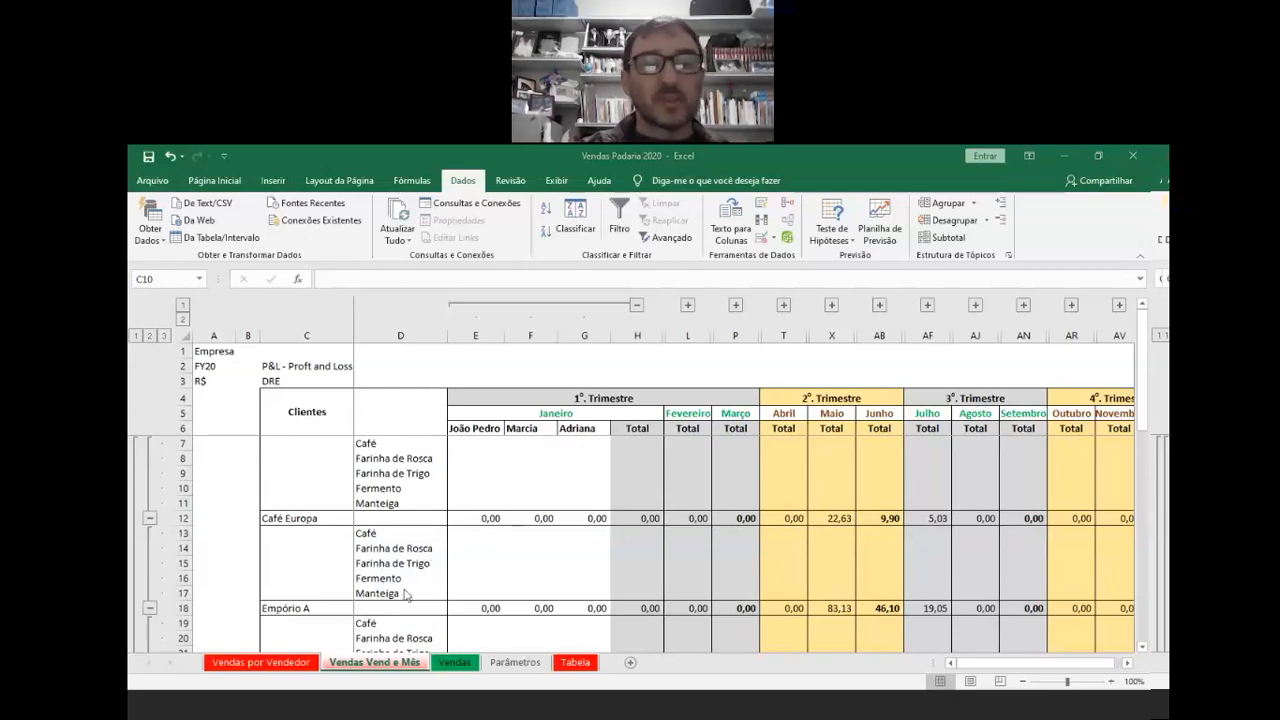
- Examine the product rows grouped under each client and the SOMASES formula in cell E12 of the Café Europa row
scroll(435, 568, "down", 7)
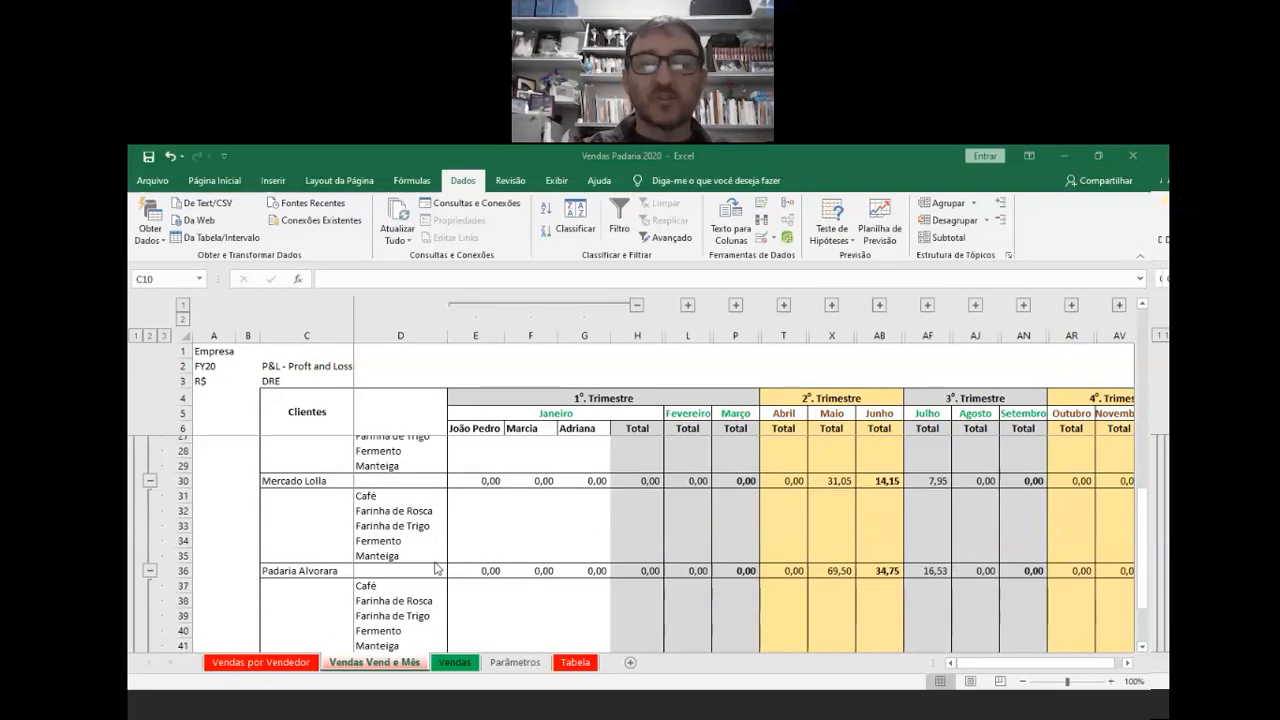
scroll(435, 568, "up", 6)
scroll(435, 568, "up", 1)
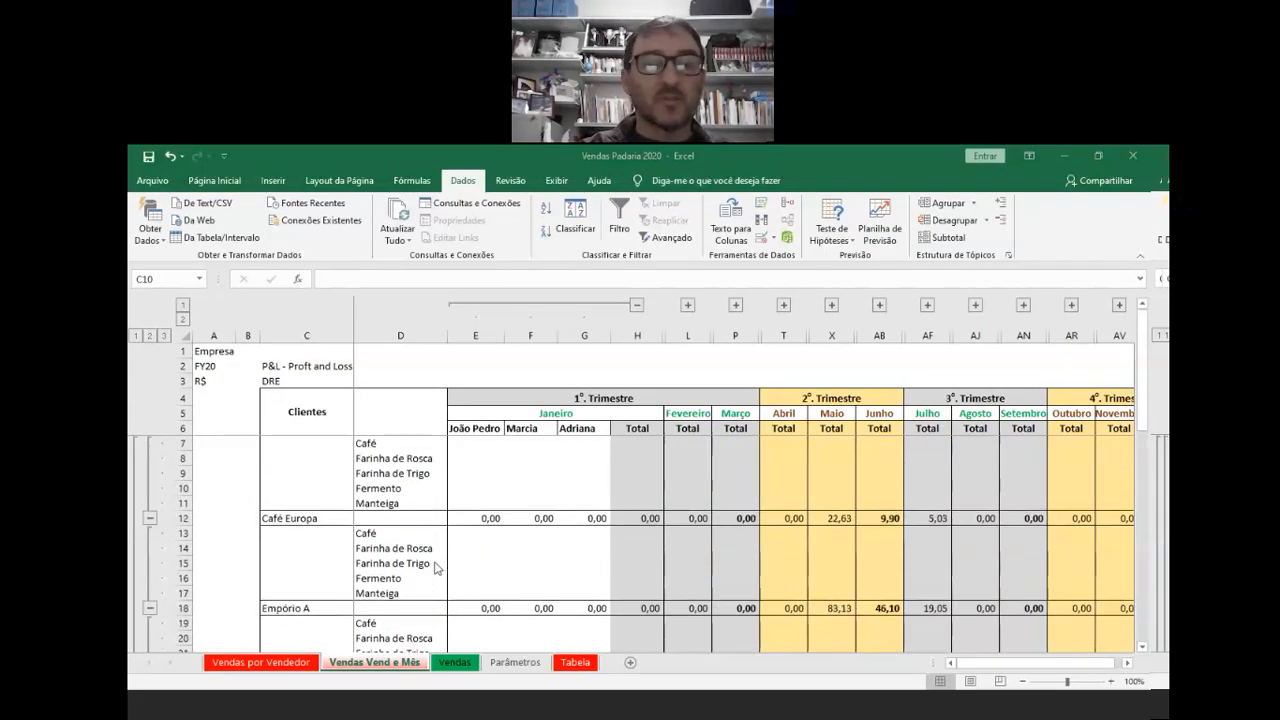
scroll(435, 568, "down", 2)
scroll(435, 568, "up", 2)
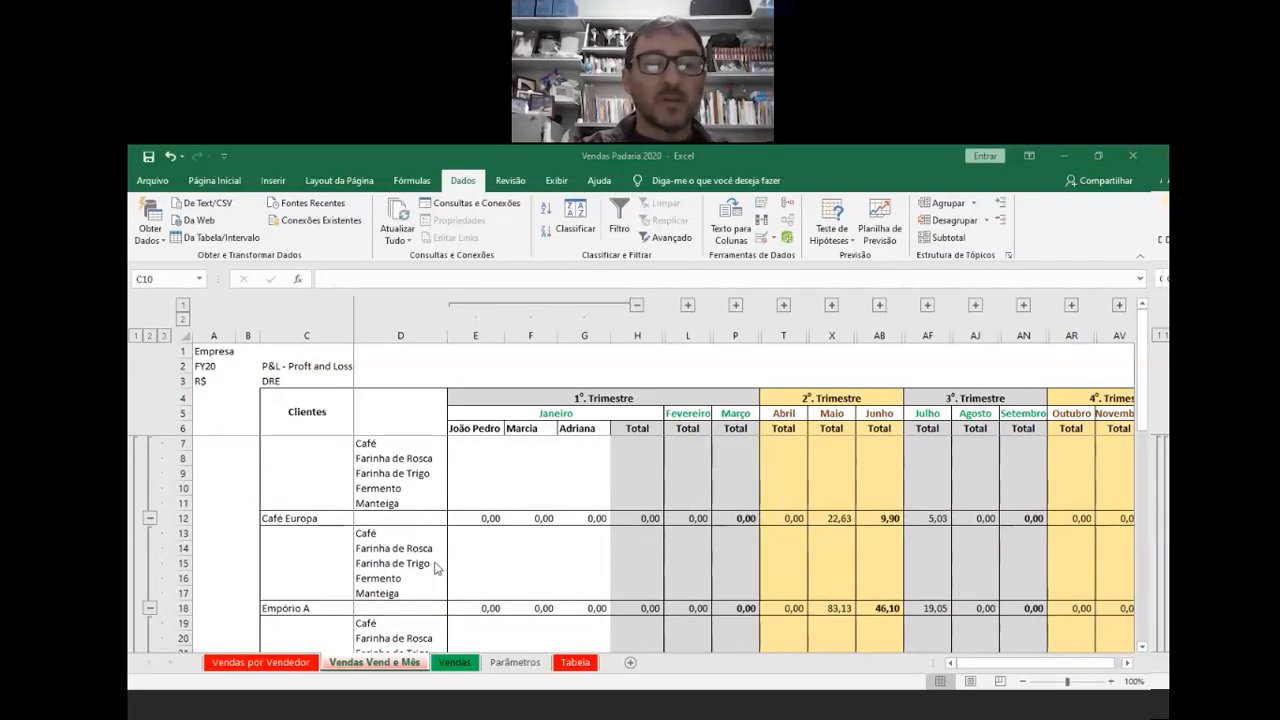
left_click(489, 517)
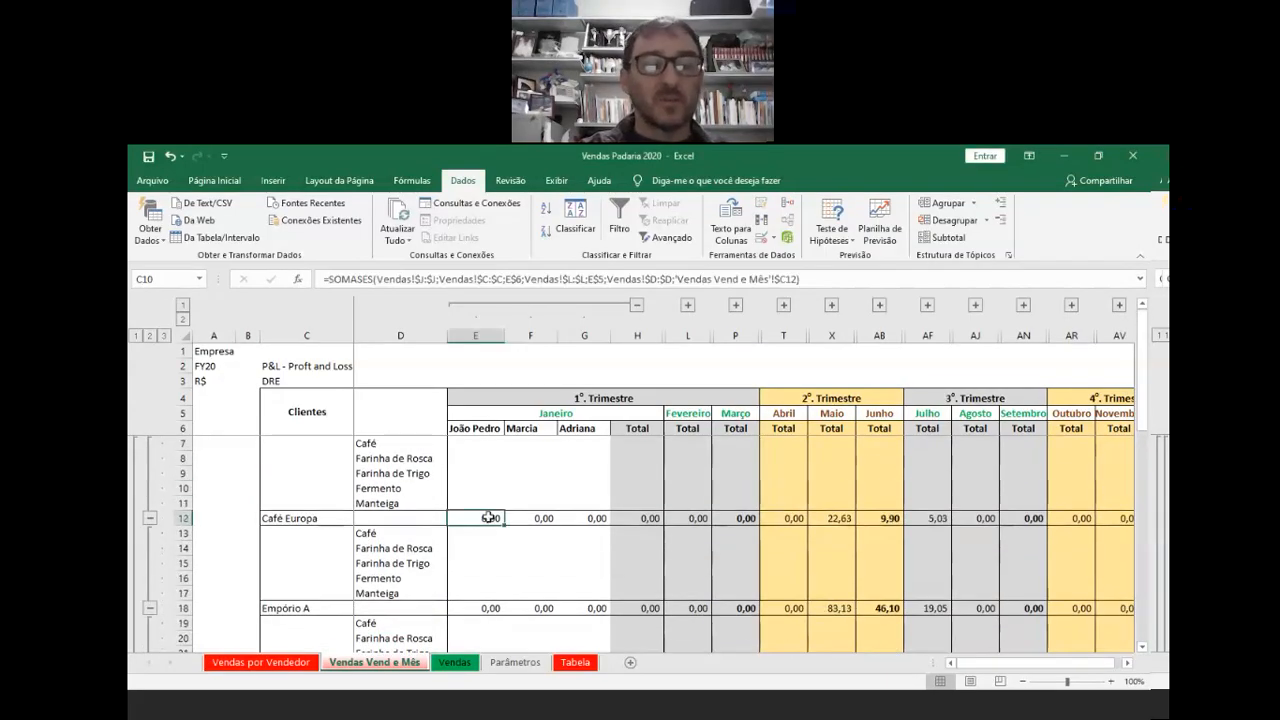
double_click(489, 517)
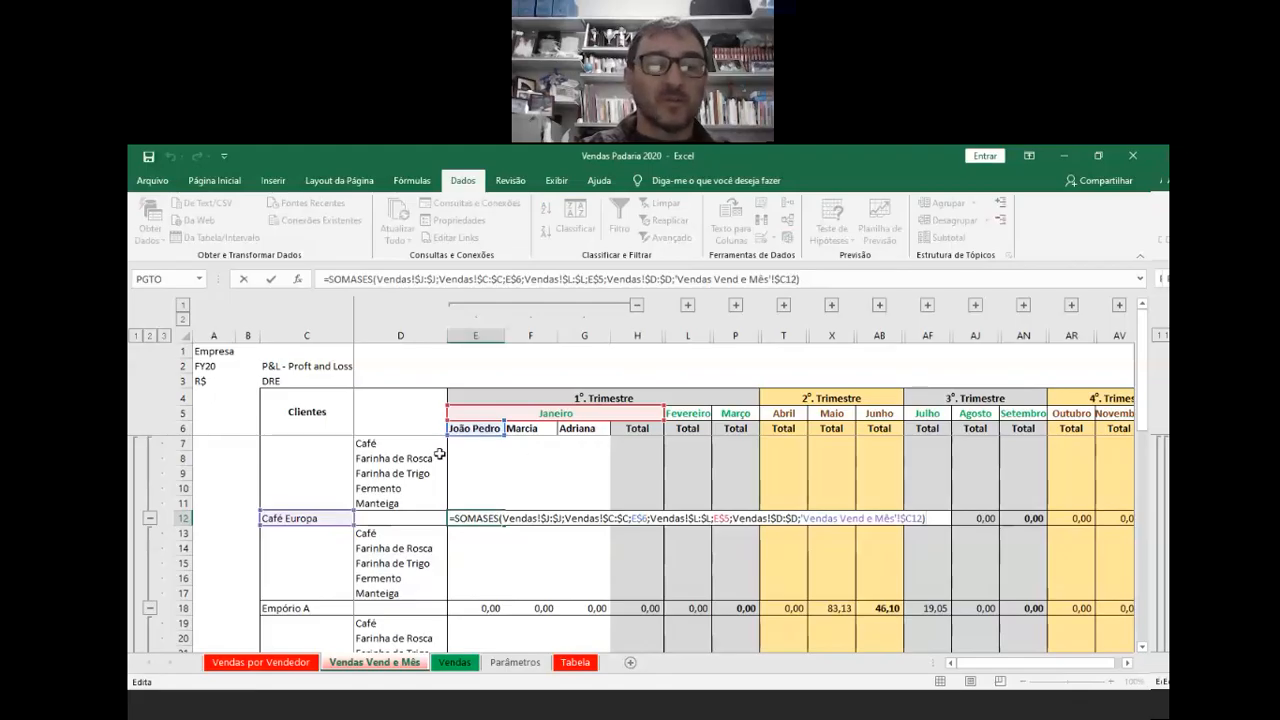
key("ctrl+Return")
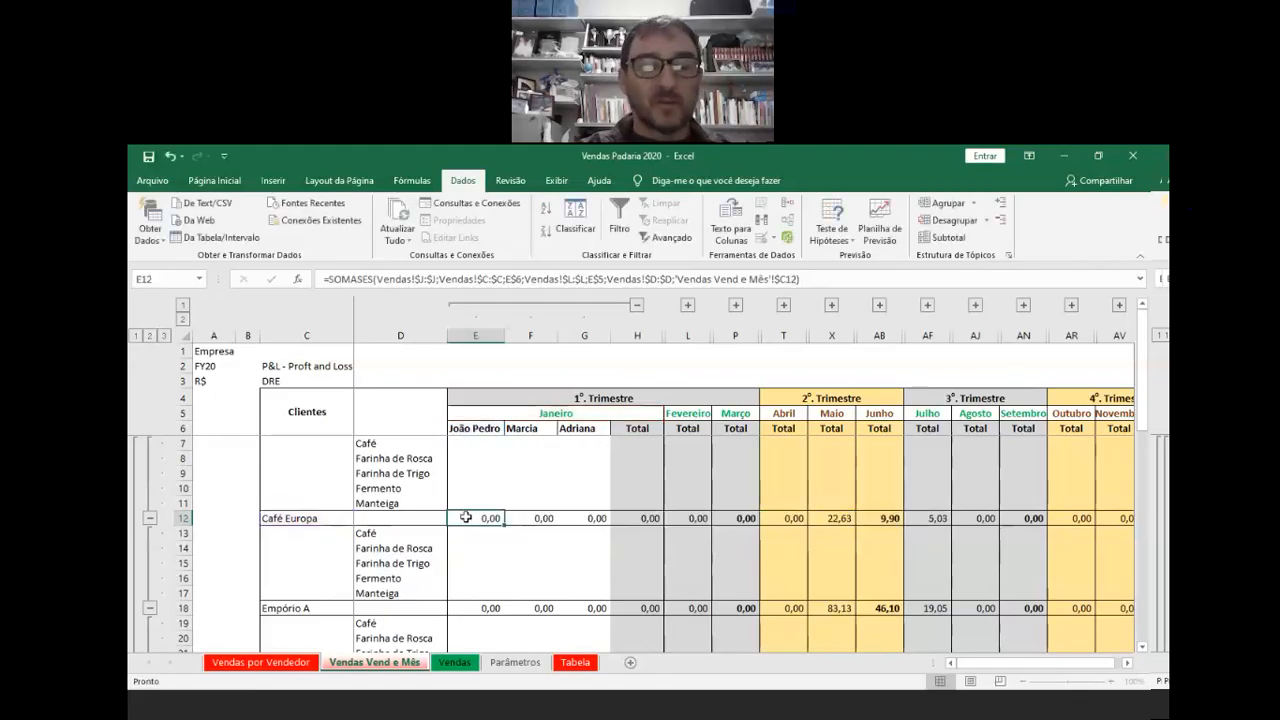
- Copy the SOMASES formula from E12 into E7, the Café row of Café Europa, pasting only the formula
left_click(476, 445)
right_click(477, 446)
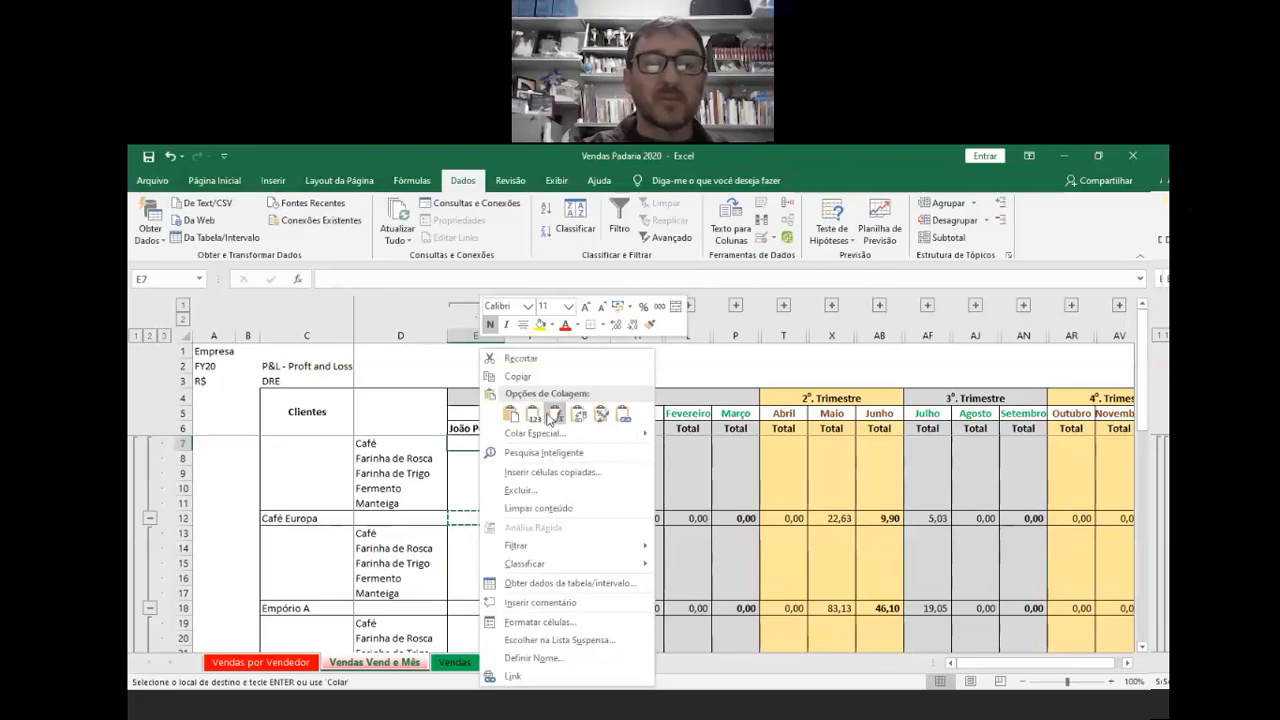
left_click(556, 414)
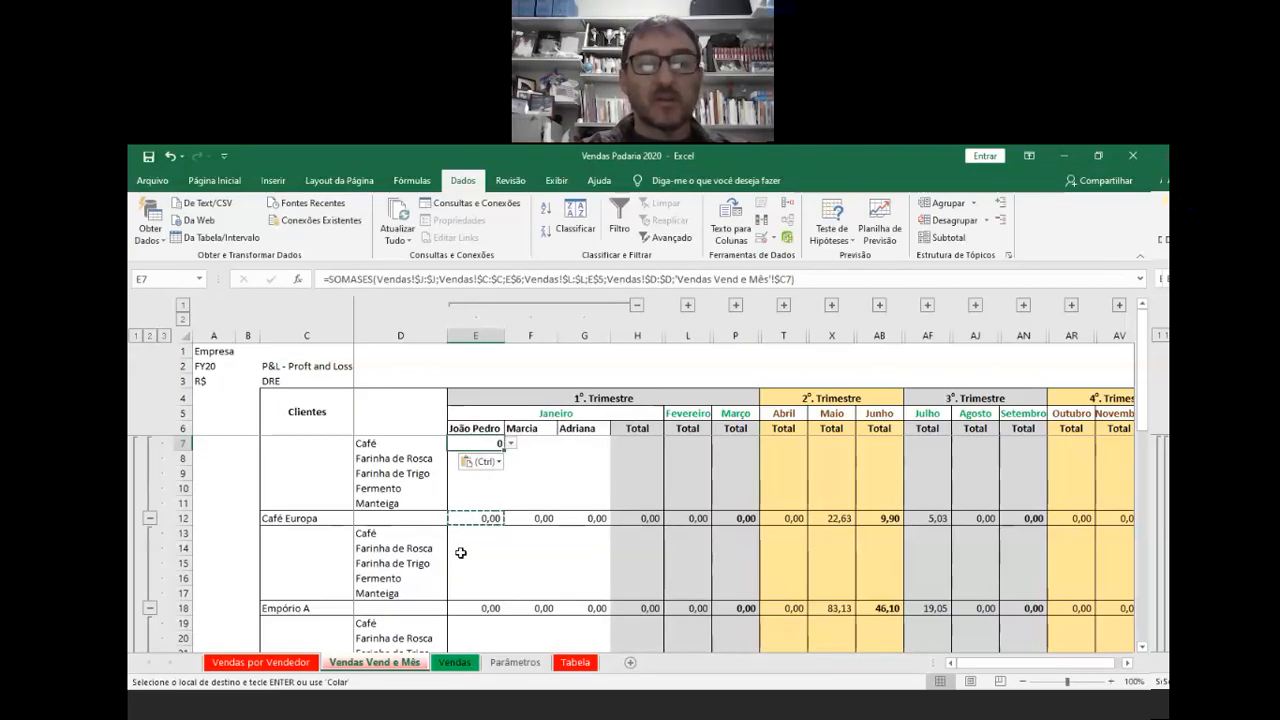
- Format E7 with two decimal places and remove its top and bottom borders
left_click(478, 503)
left_click(527, 462)
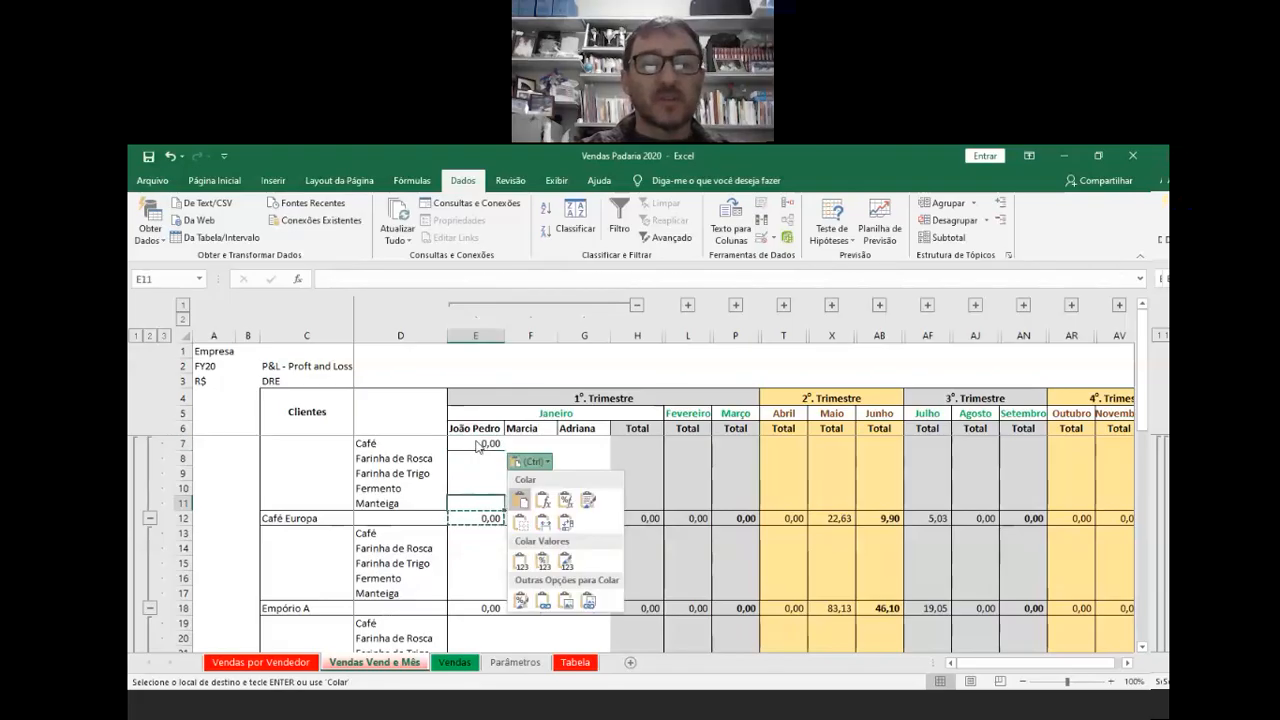
left_click(476, 444)
left_click(474, 443)
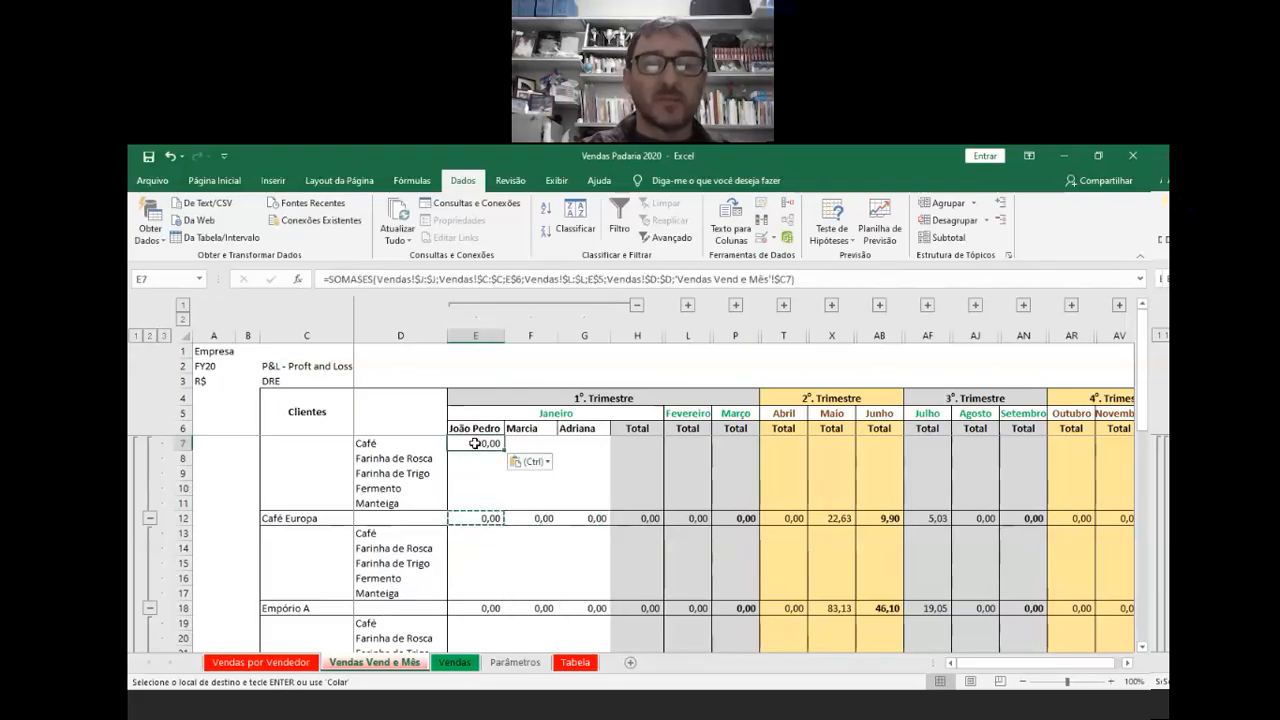
right_click(474, 443)
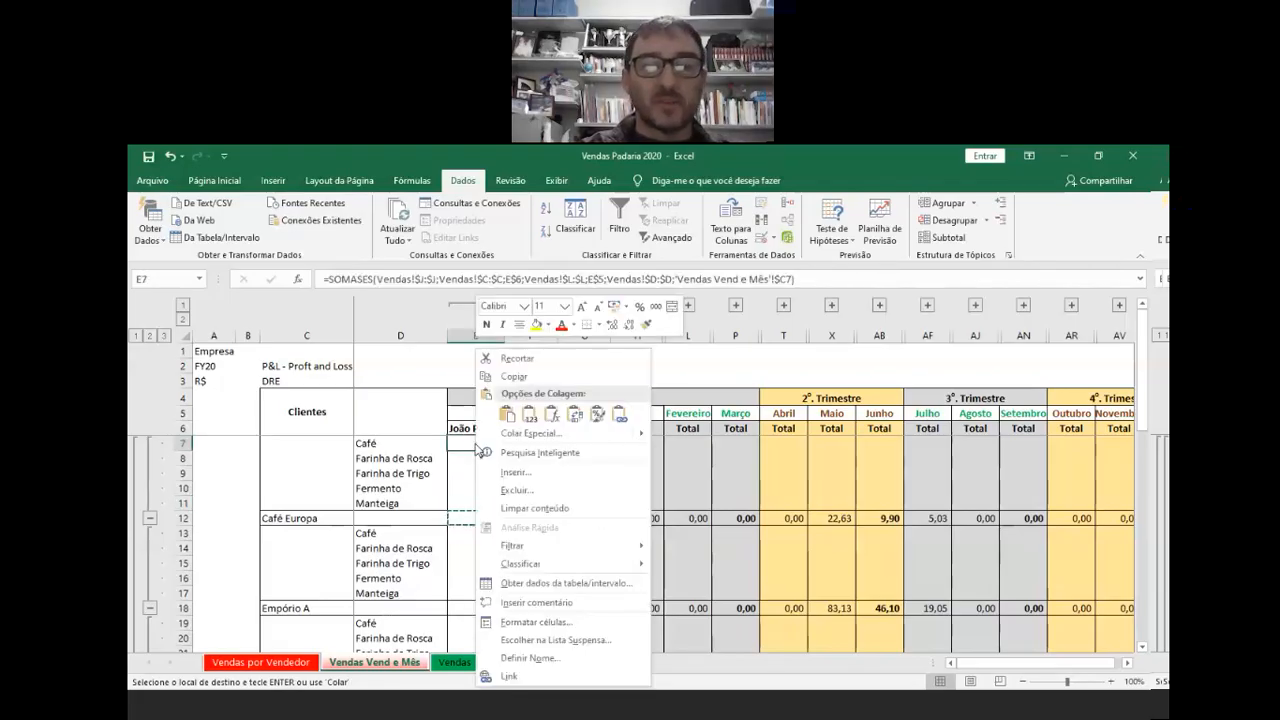
left_click(527, 623)
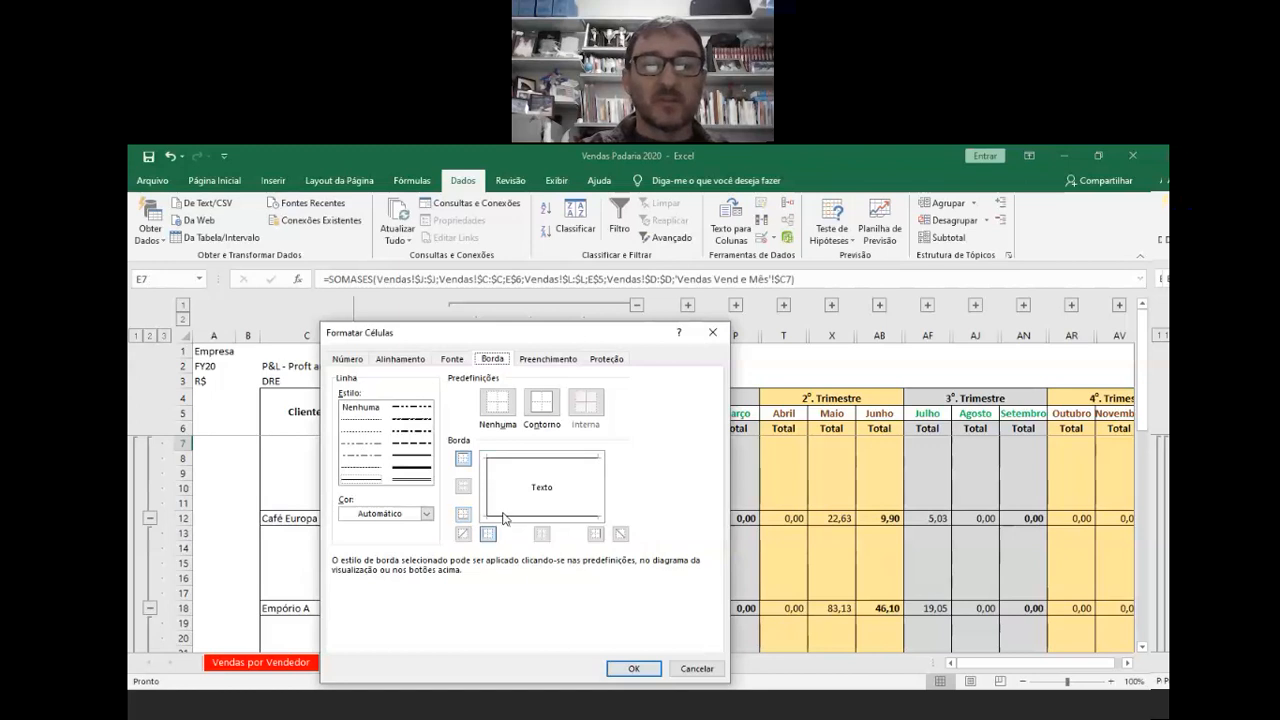
left_click(633, 668)
left_click(546, 484)
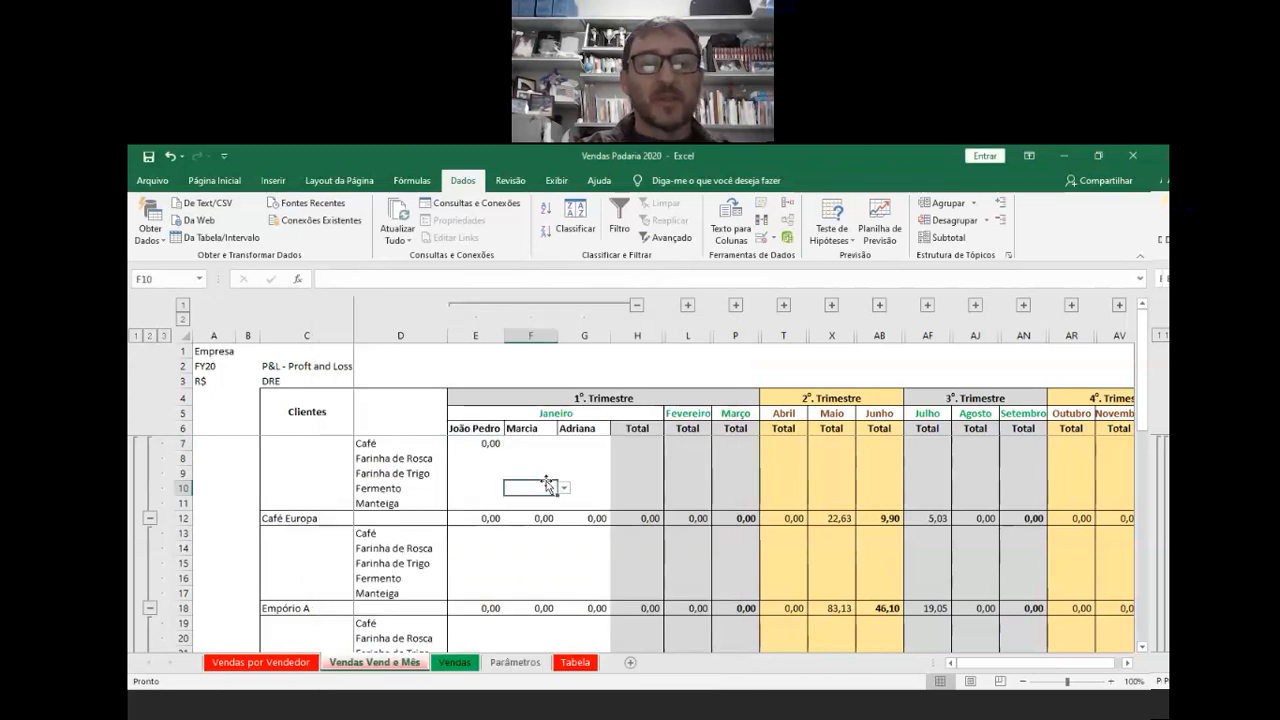
- Change the client criterion in E7's SOMASES formula to reference Café Europa in $C12
left_click(490, 443)
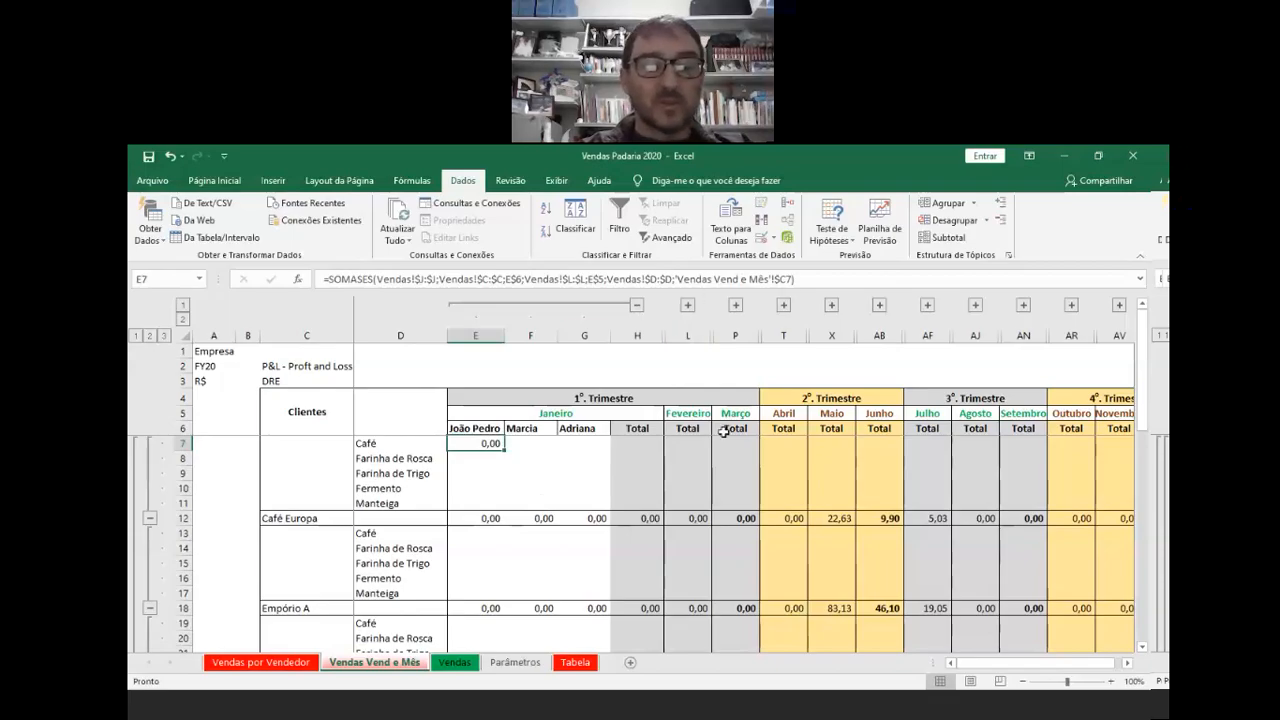
key("F2")
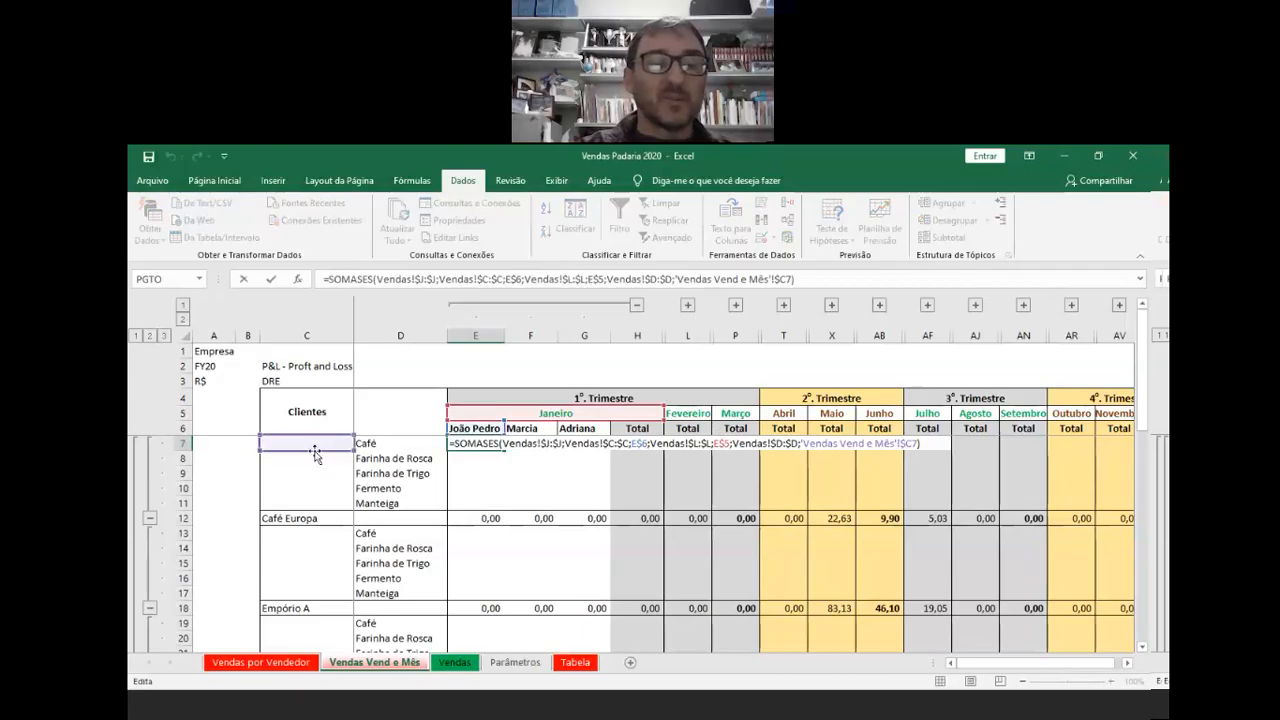
left_click_drag(315, 453, 307, 523)
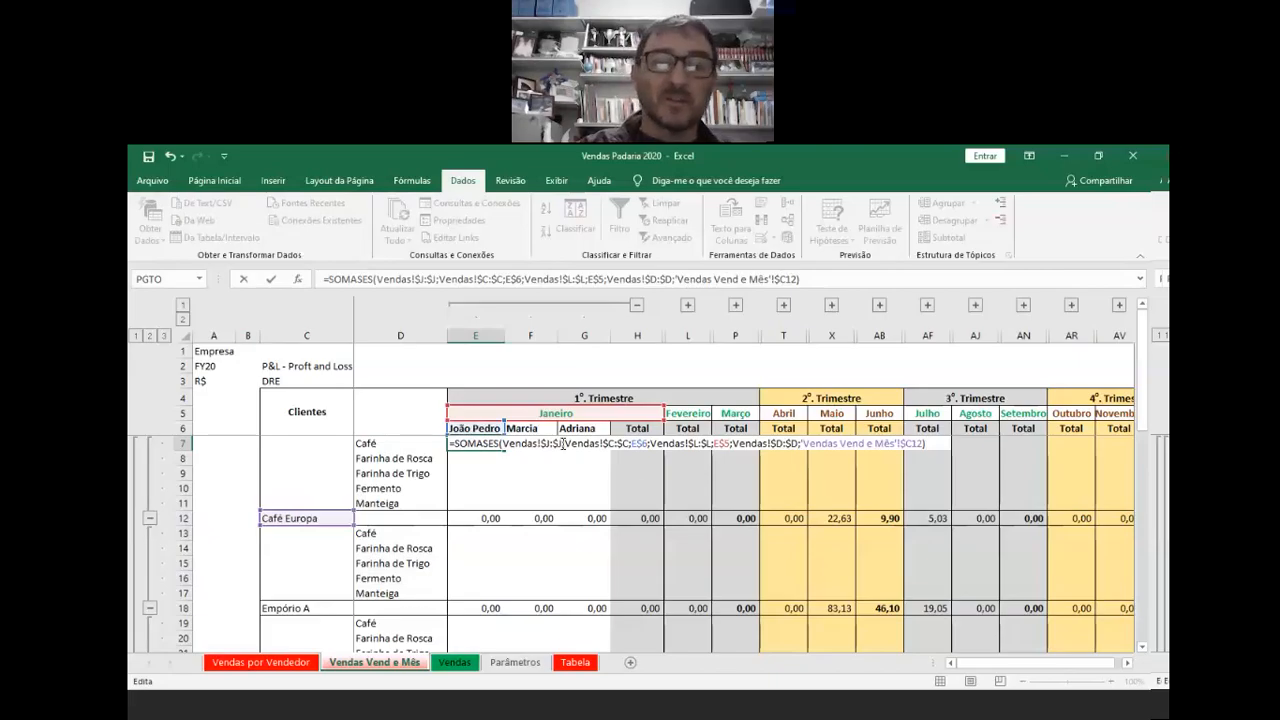
key("Return")
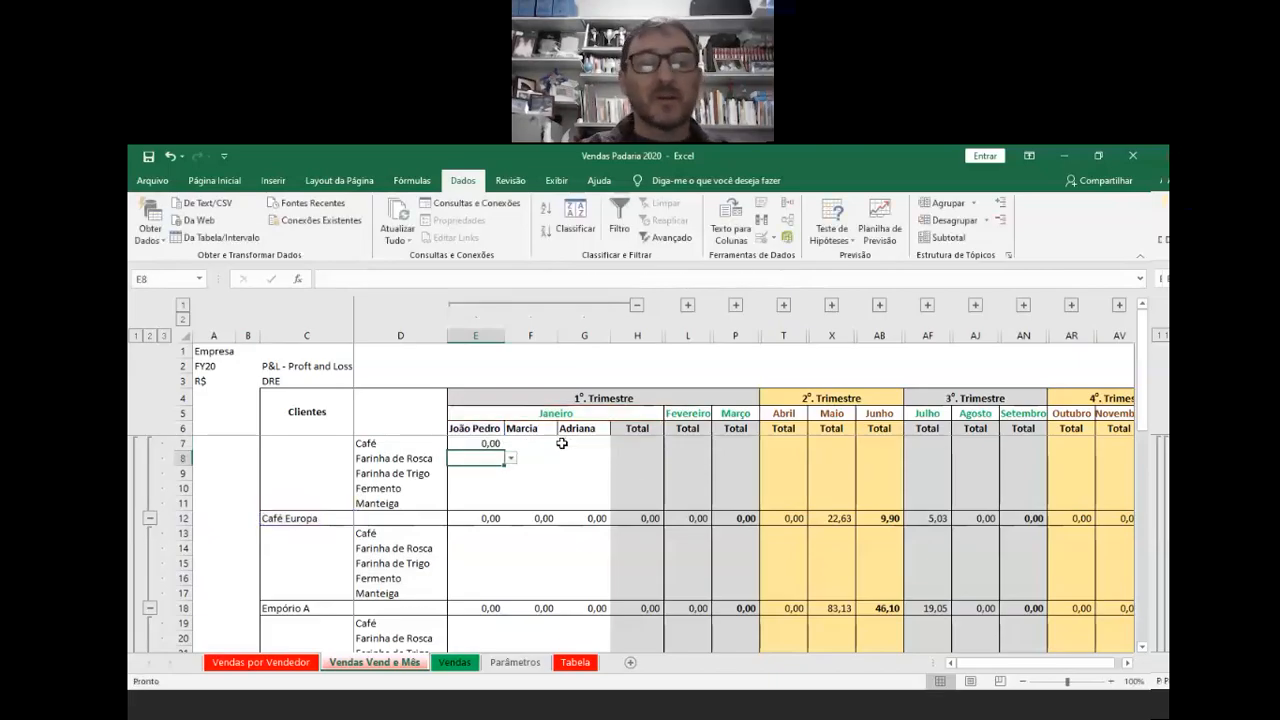
- Review E7's SOMASES arguments and check its sum range against the Valor da Venda column on the Vendas sheet
left_click(497, 446)
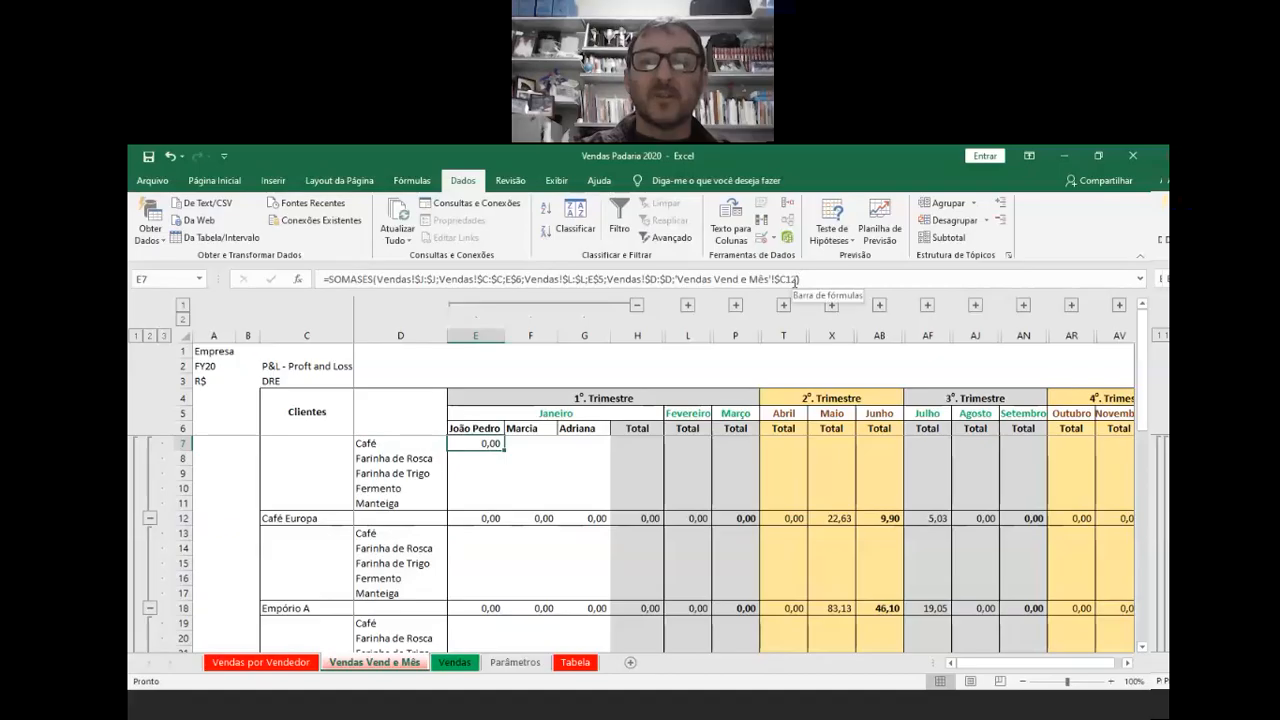
left_click(797, 279)
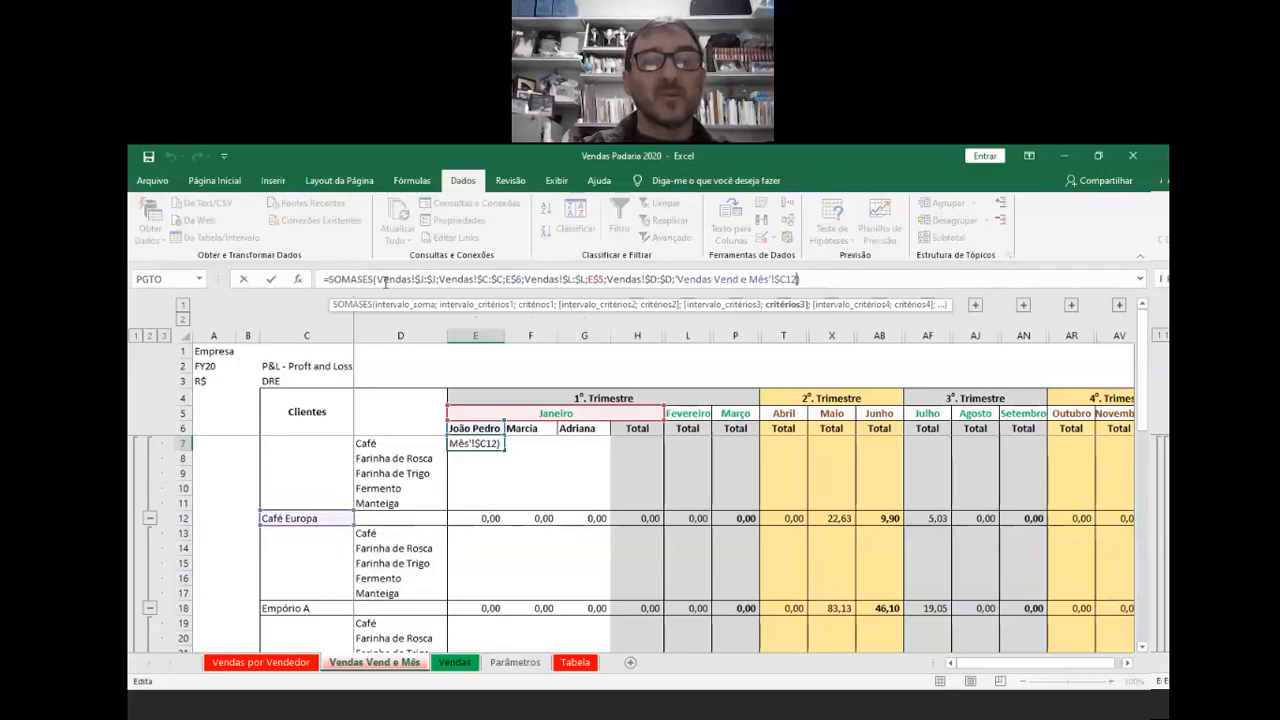
left_click(437, 280)
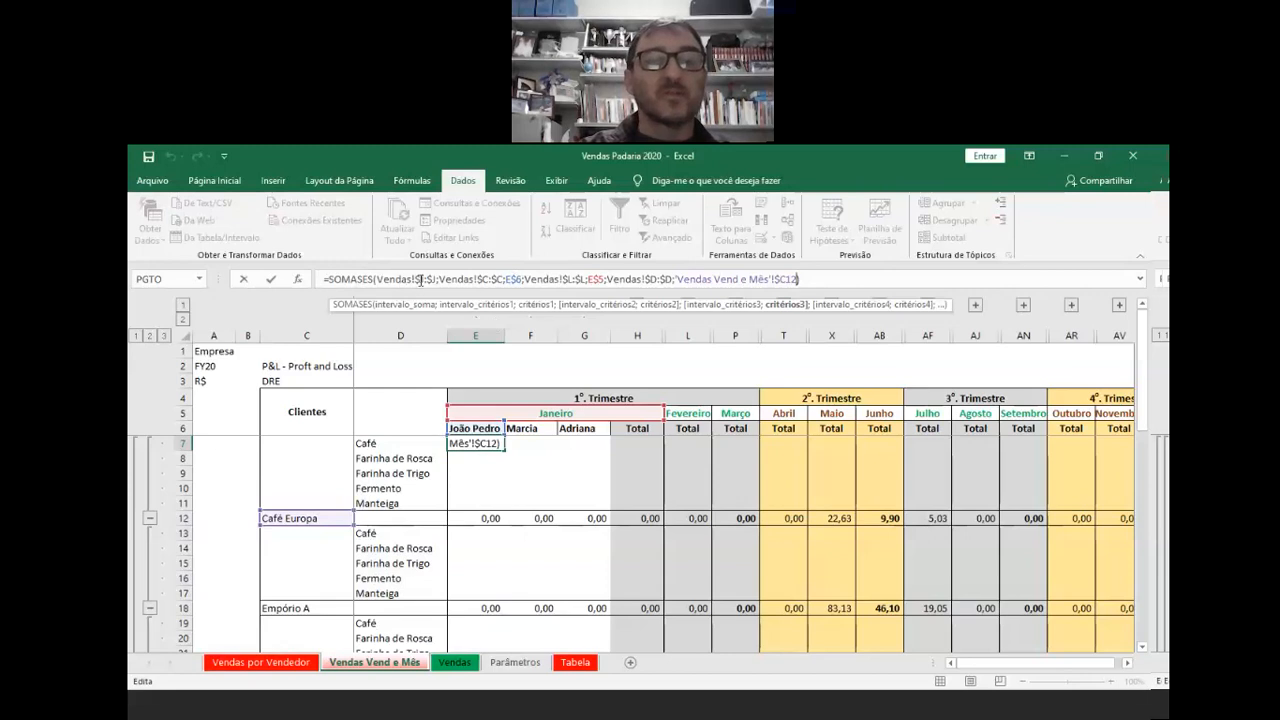
key("Return")
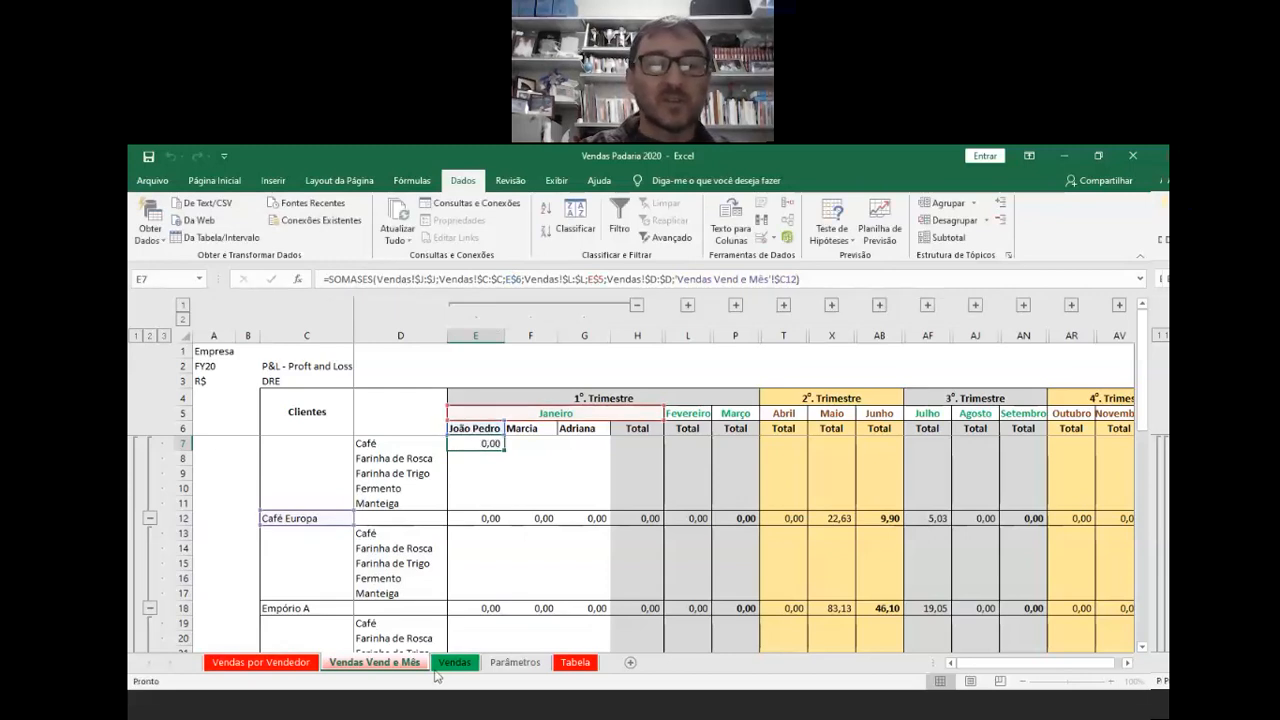
left_click(455, 662)
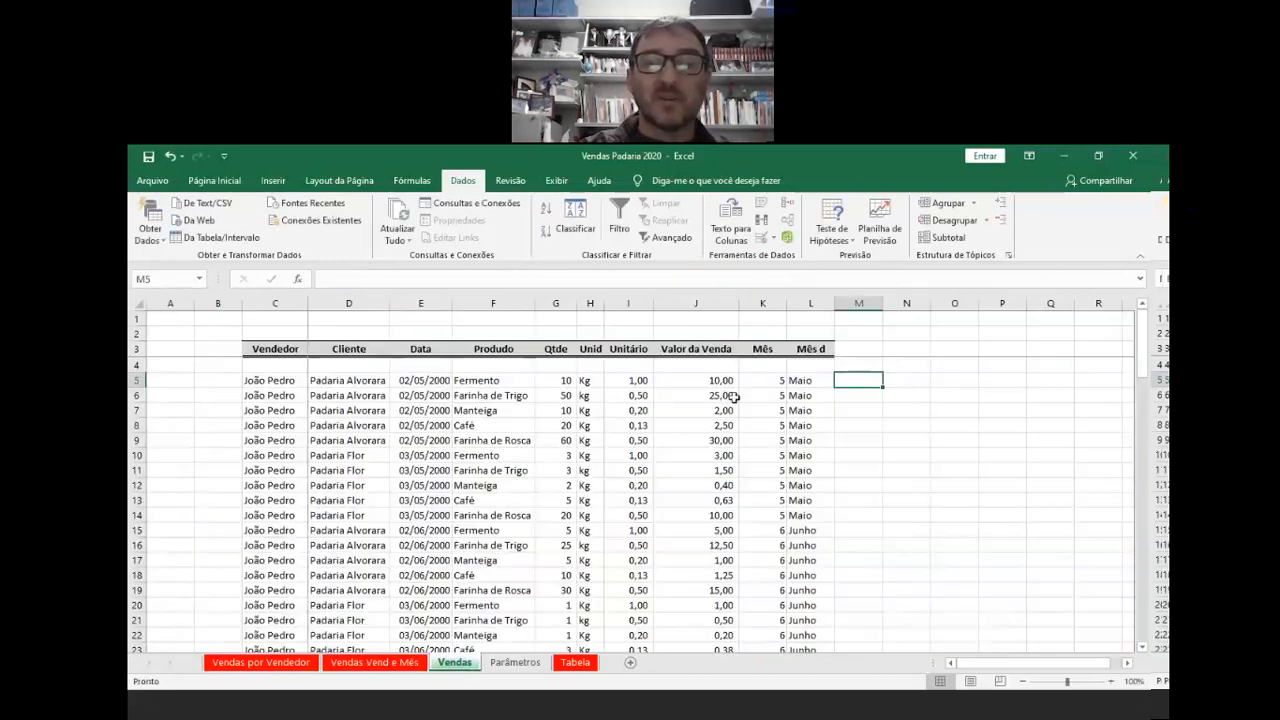
left_click(696, 303)
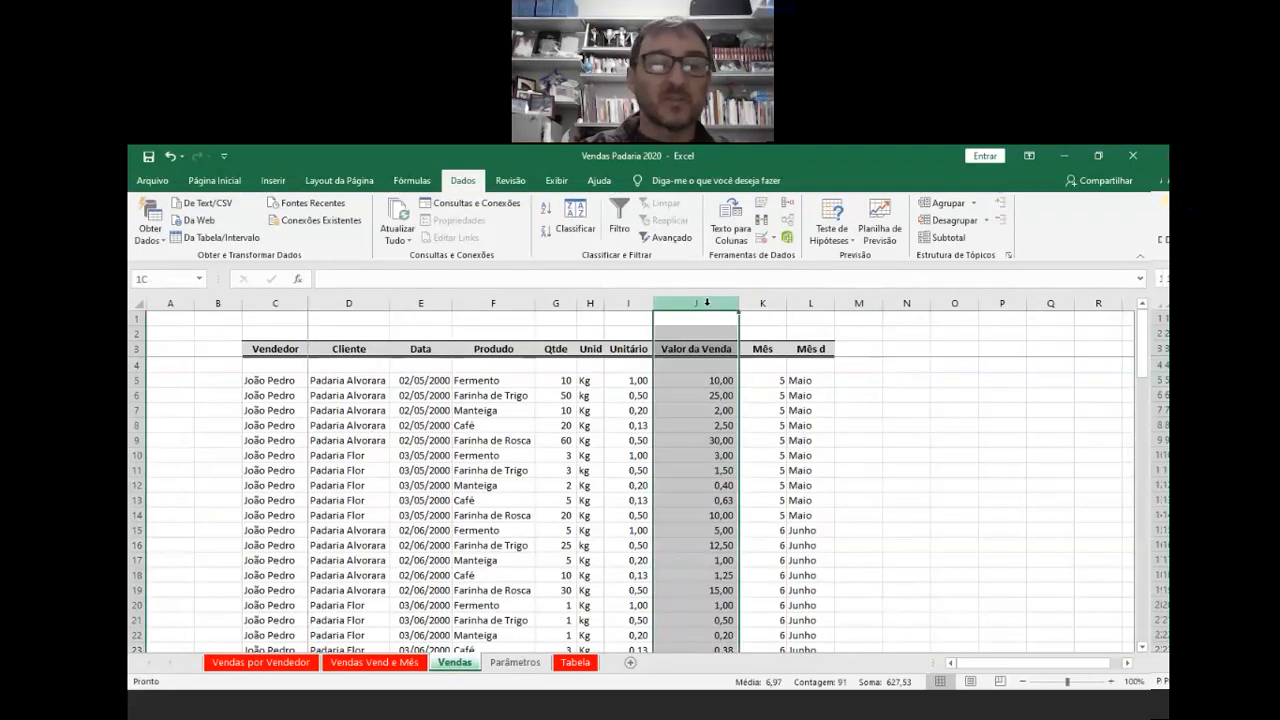
left_click(388, 664)
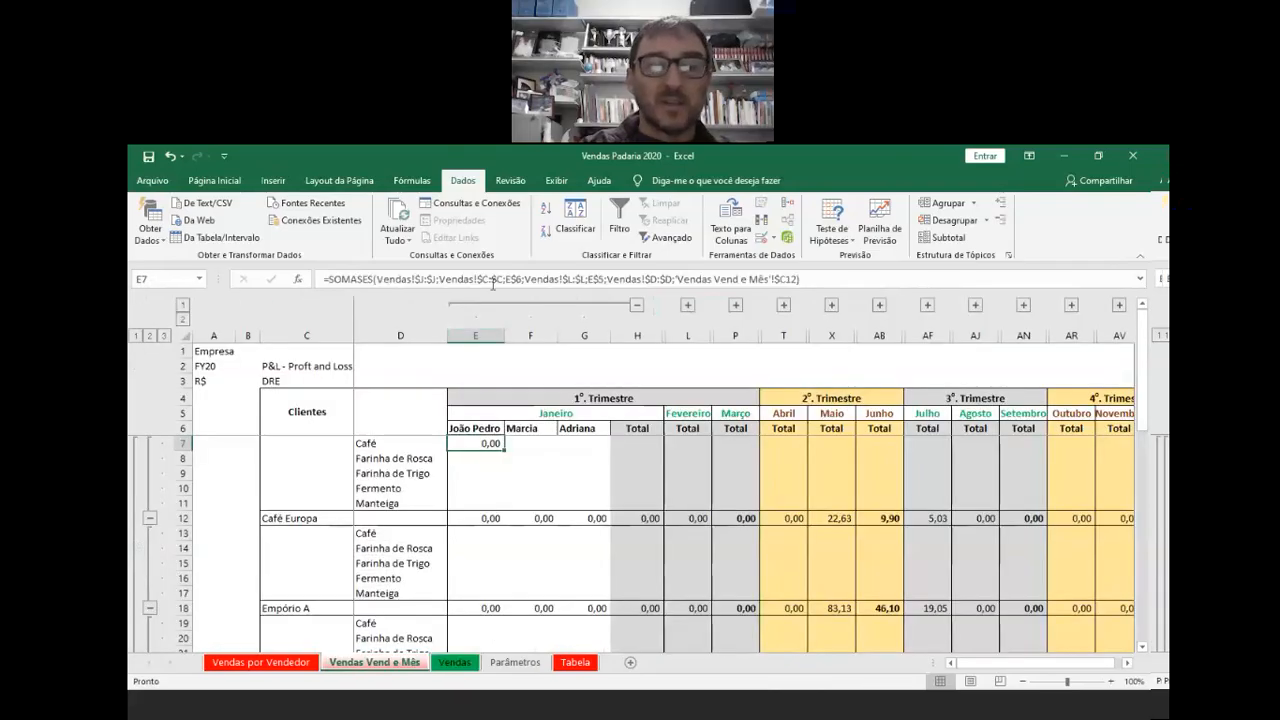
- Check the formula's seller criterion against the Vendedor column on the Vendas sheet and the seller heading in E6
left_click(454, 662)
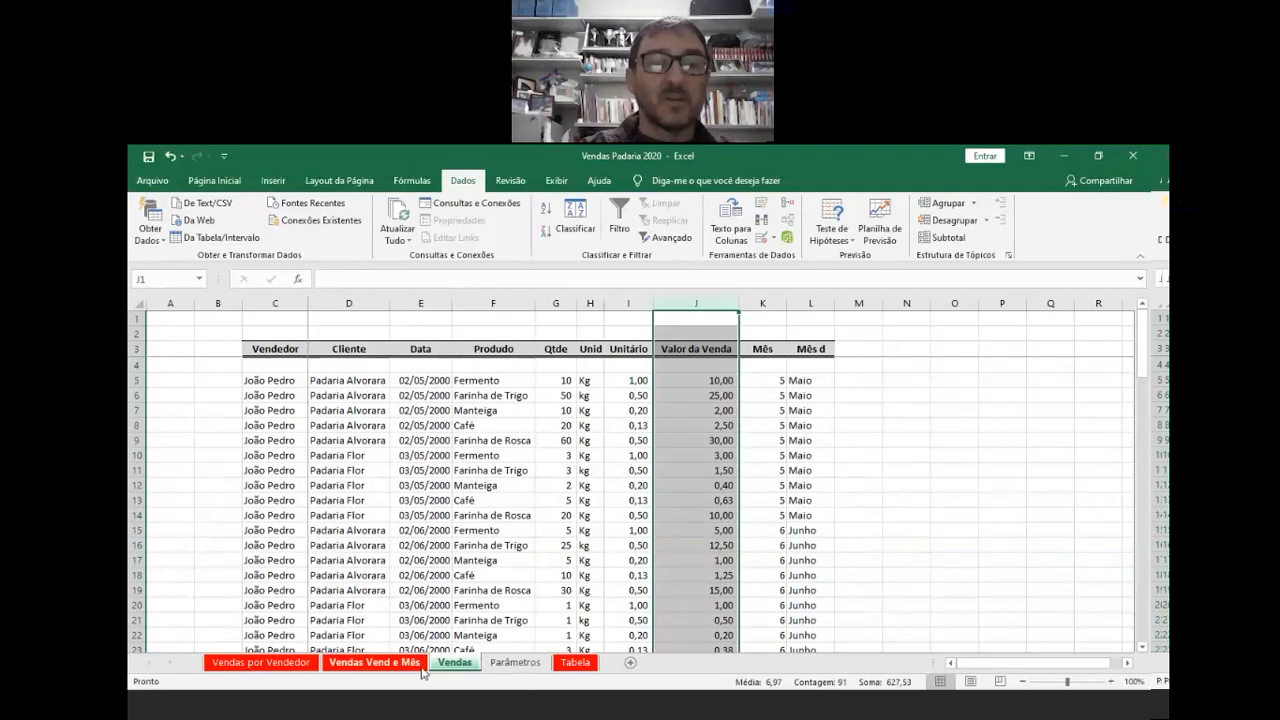
left_click(374, 662)
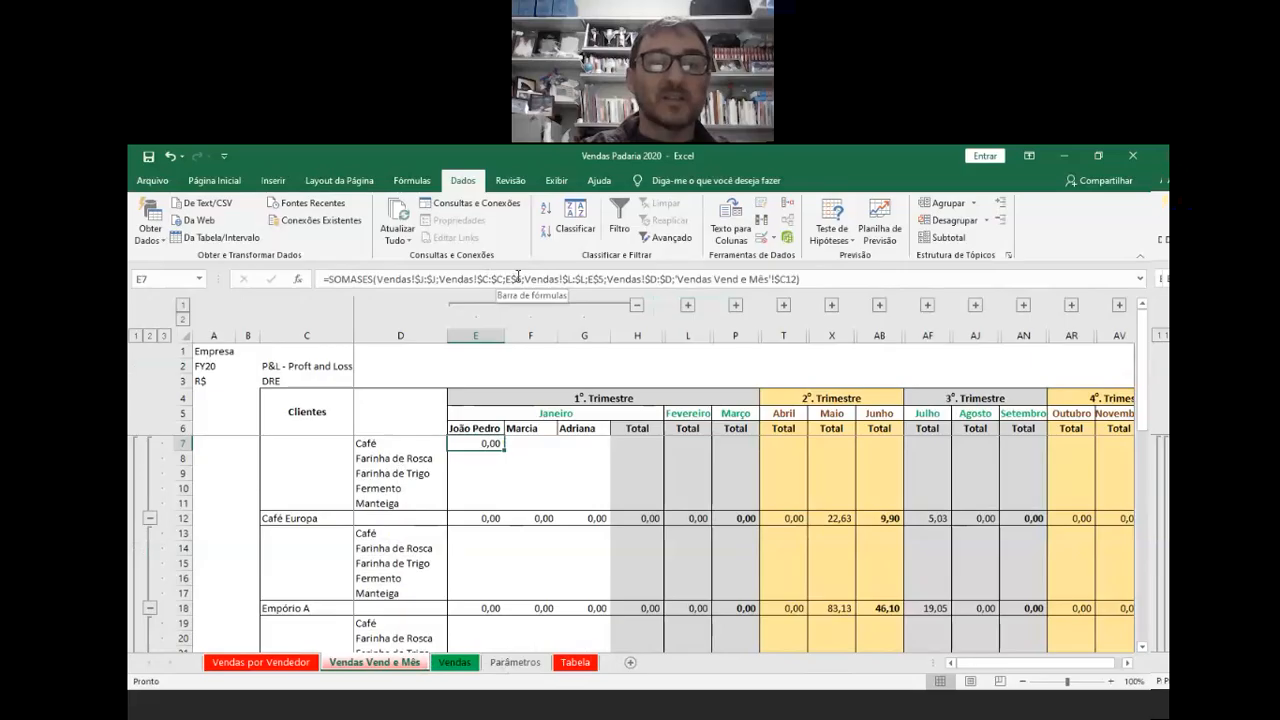
left_click(464, 429)
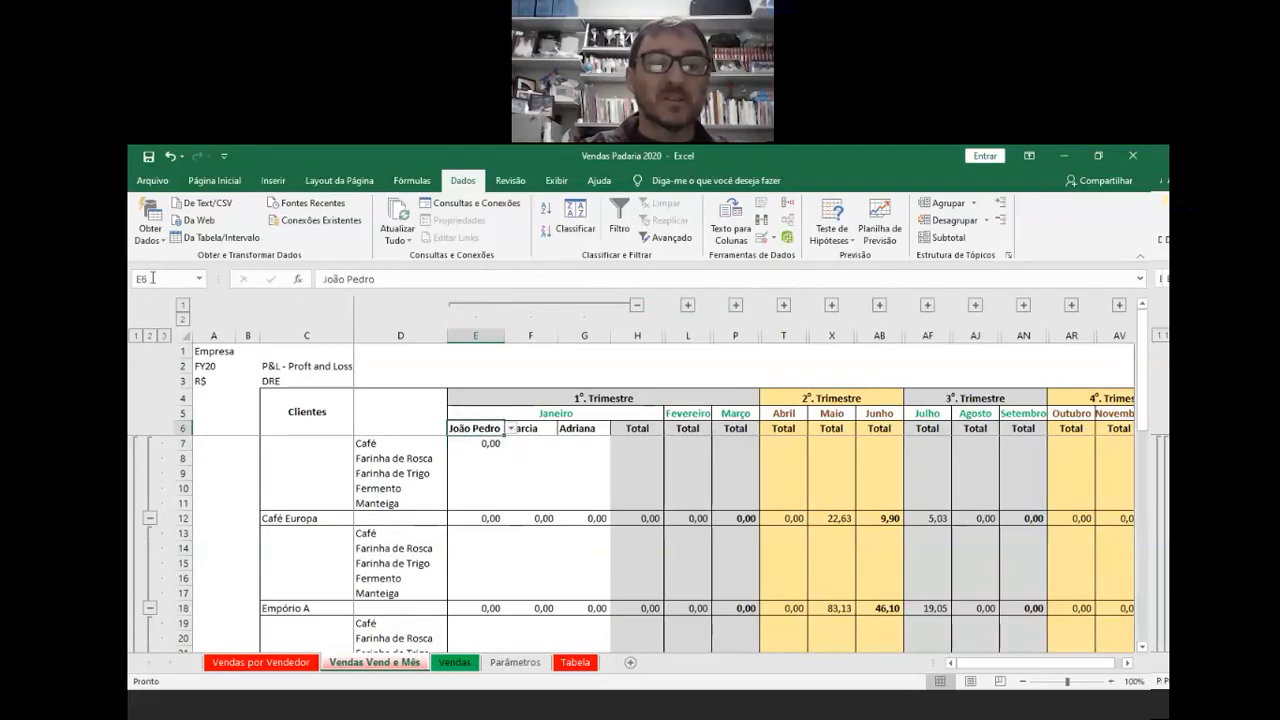
left_click(490, 445)
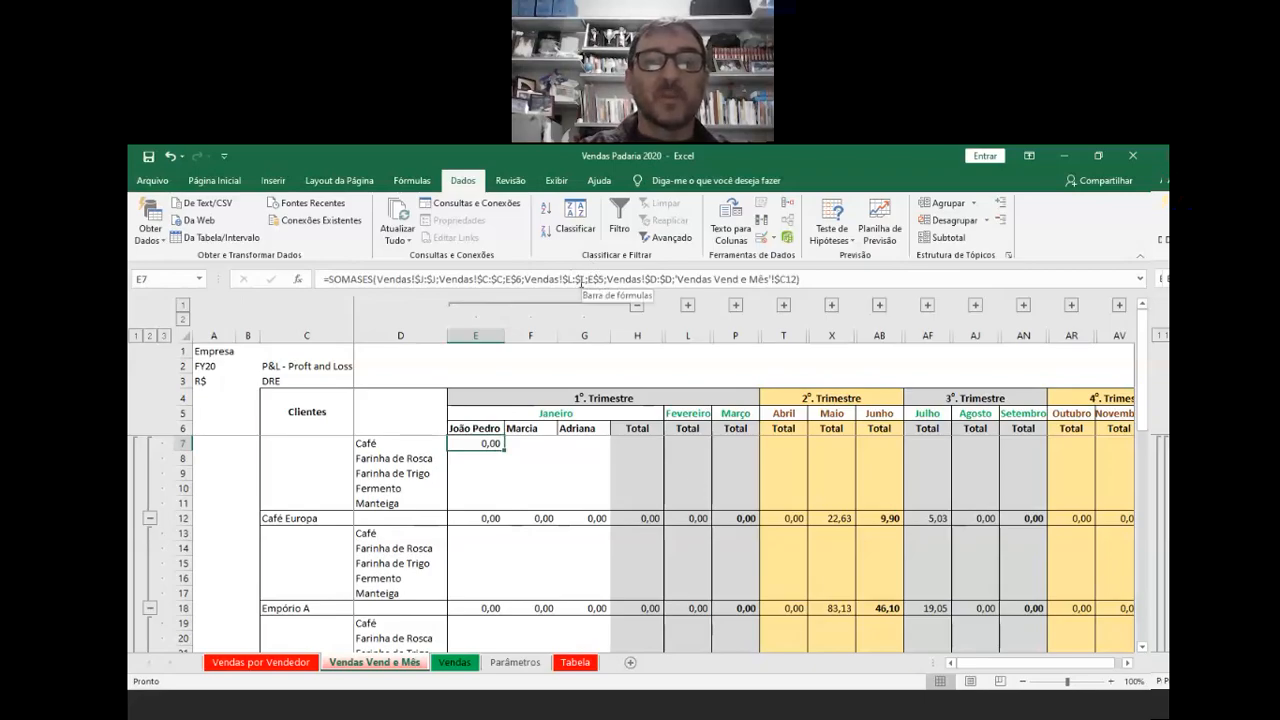
- Check the formula's month criterion against the Mês d column and heading E5, and its client criterion against the Cliente column
left_click(454, 662)
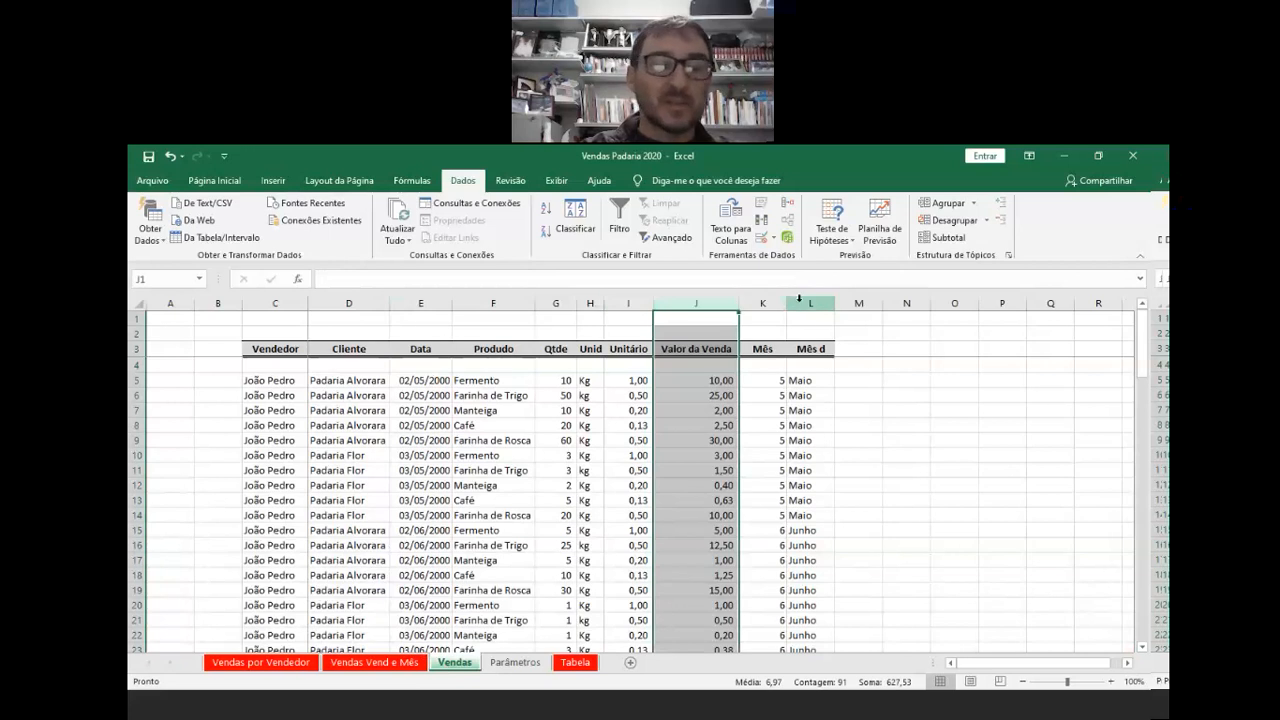
left_click(368, 664)
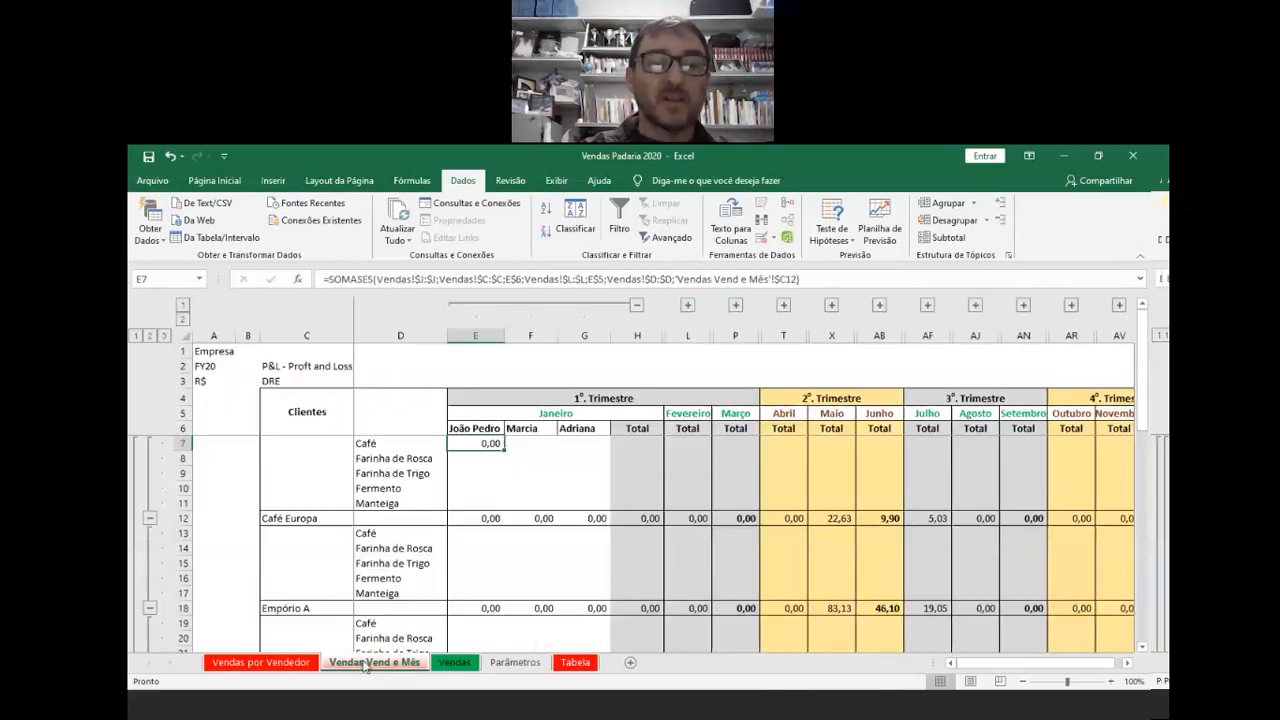
left_click(523, 416)
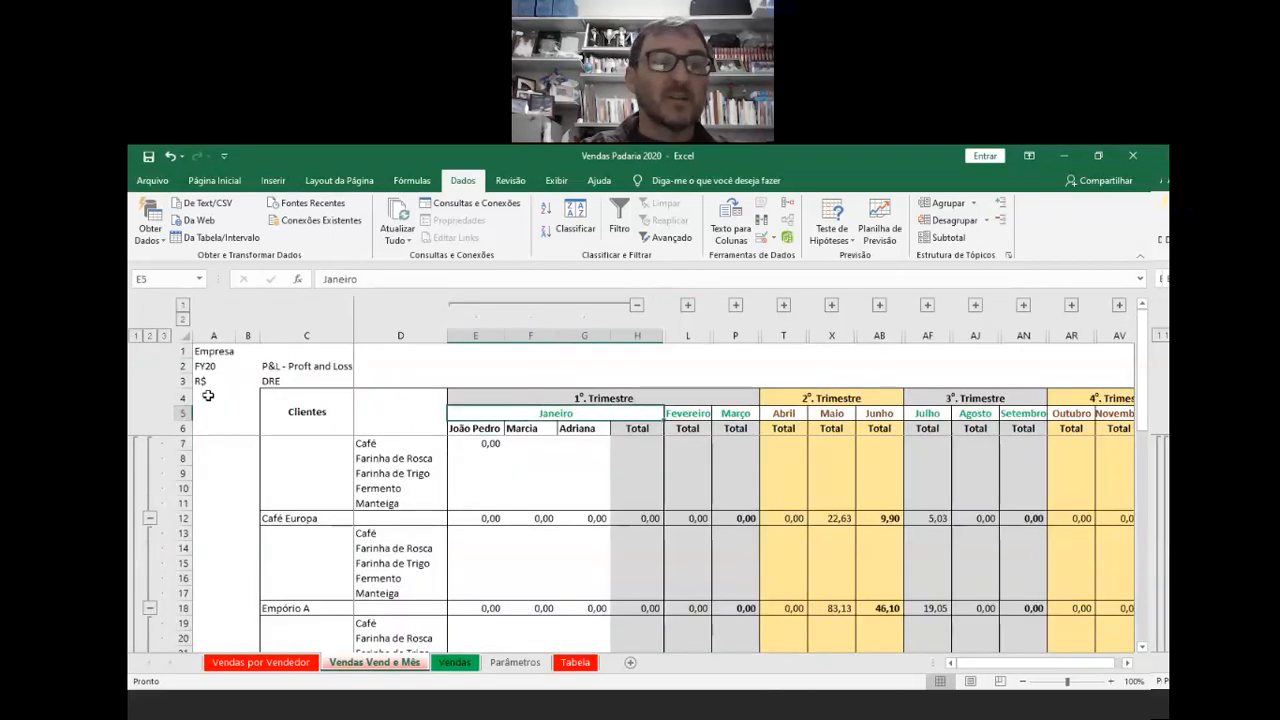
left_click(488, 445)
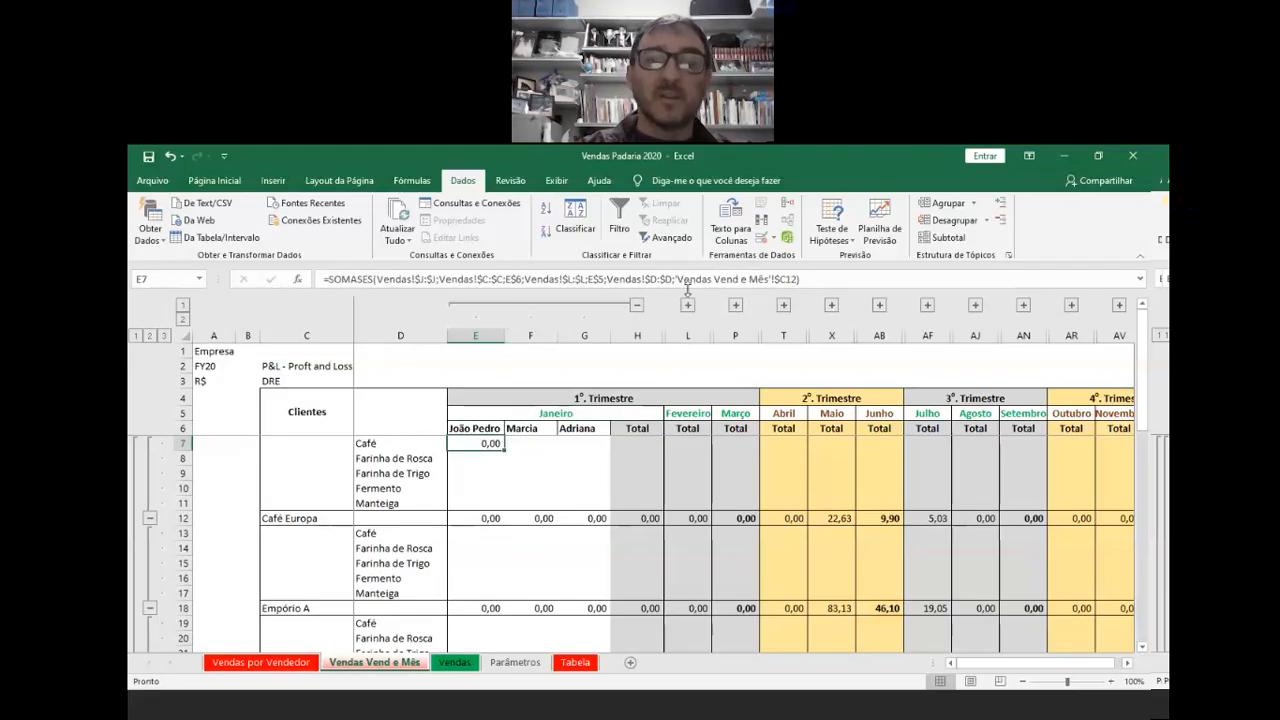
left_click(455, 662)
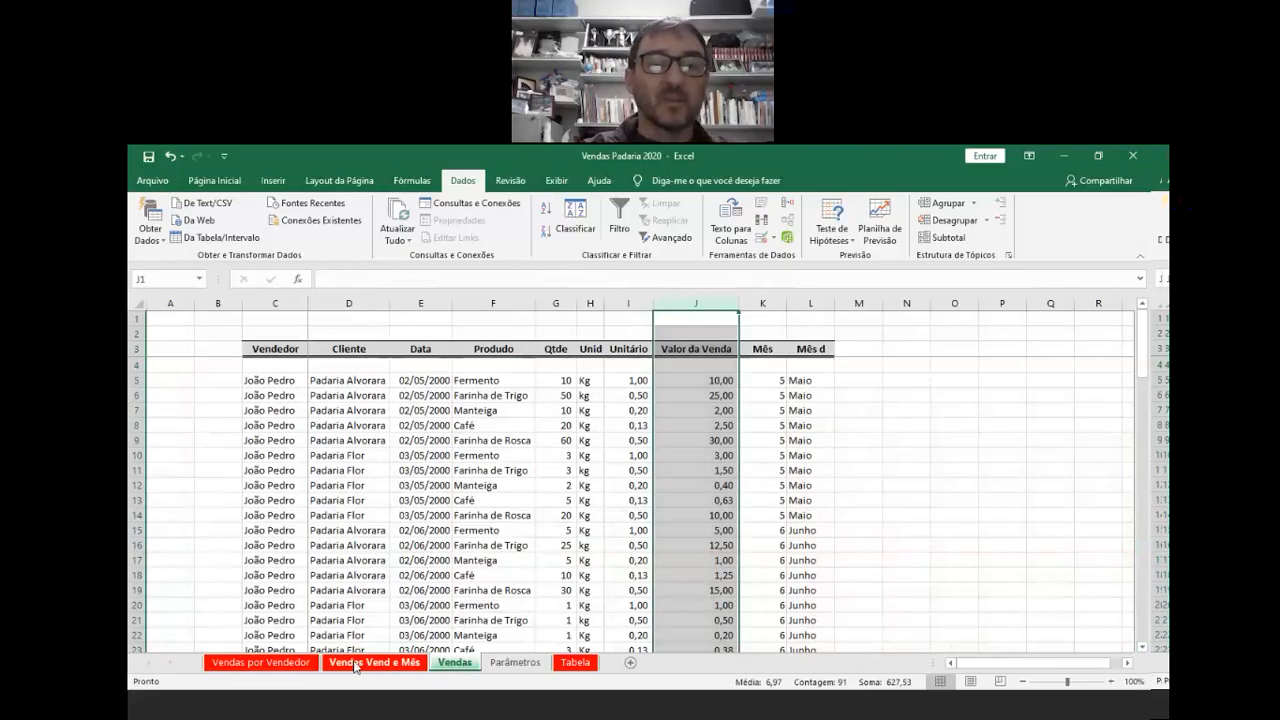
left_click(357, 662)
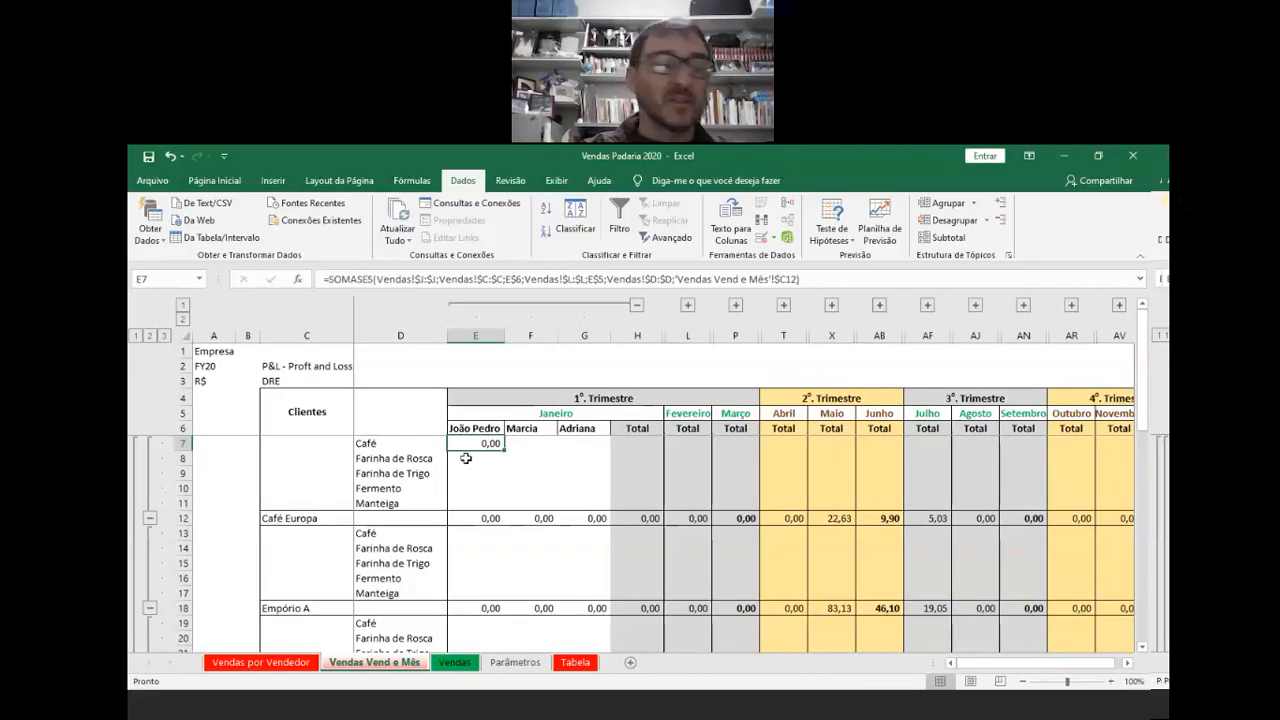
- Extend E7's SOMASES formula with a fourth criteria range, the product column Vendas!$F:$F
left_click(797, 280)
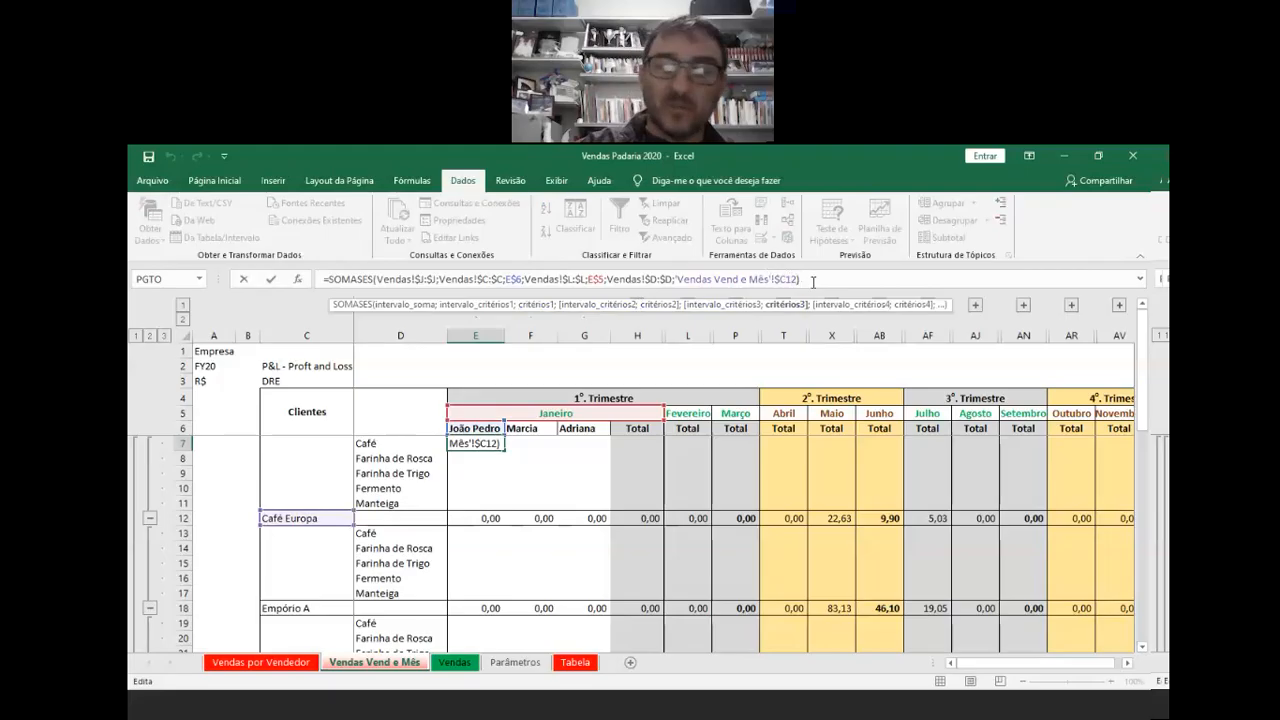
type(";")
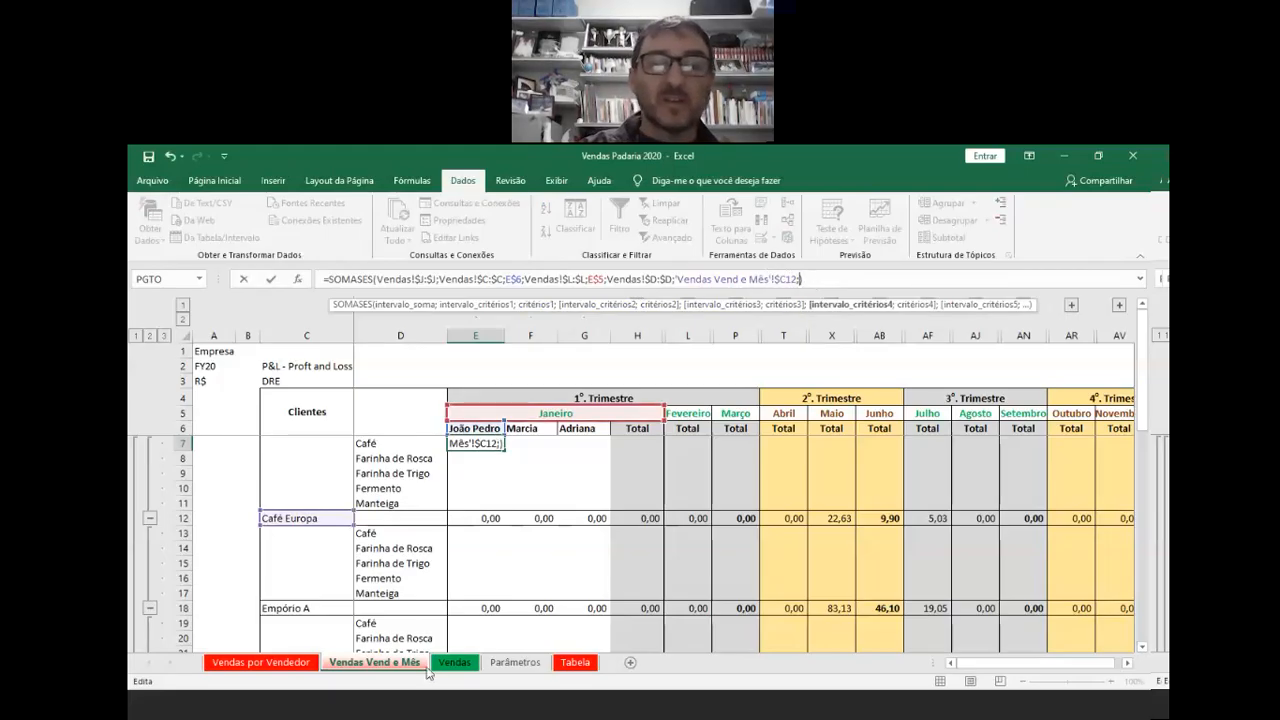
left_click(454, 663)
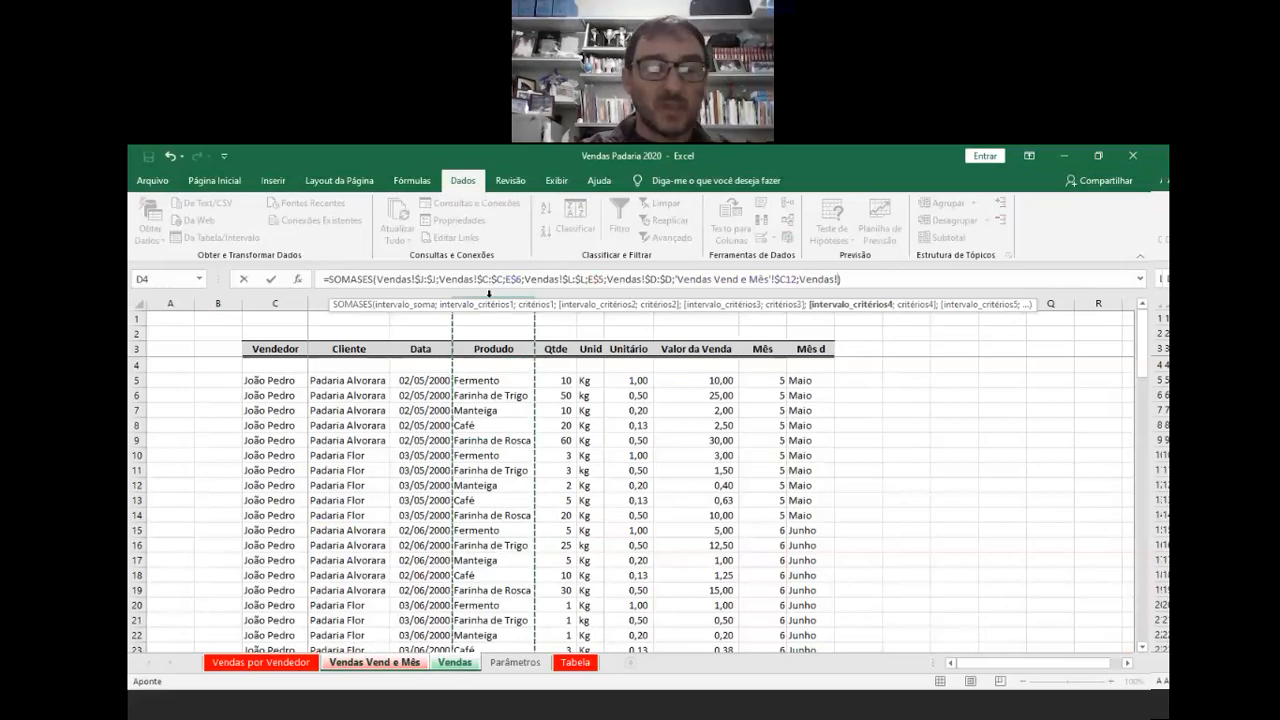
left_click(489, 293)
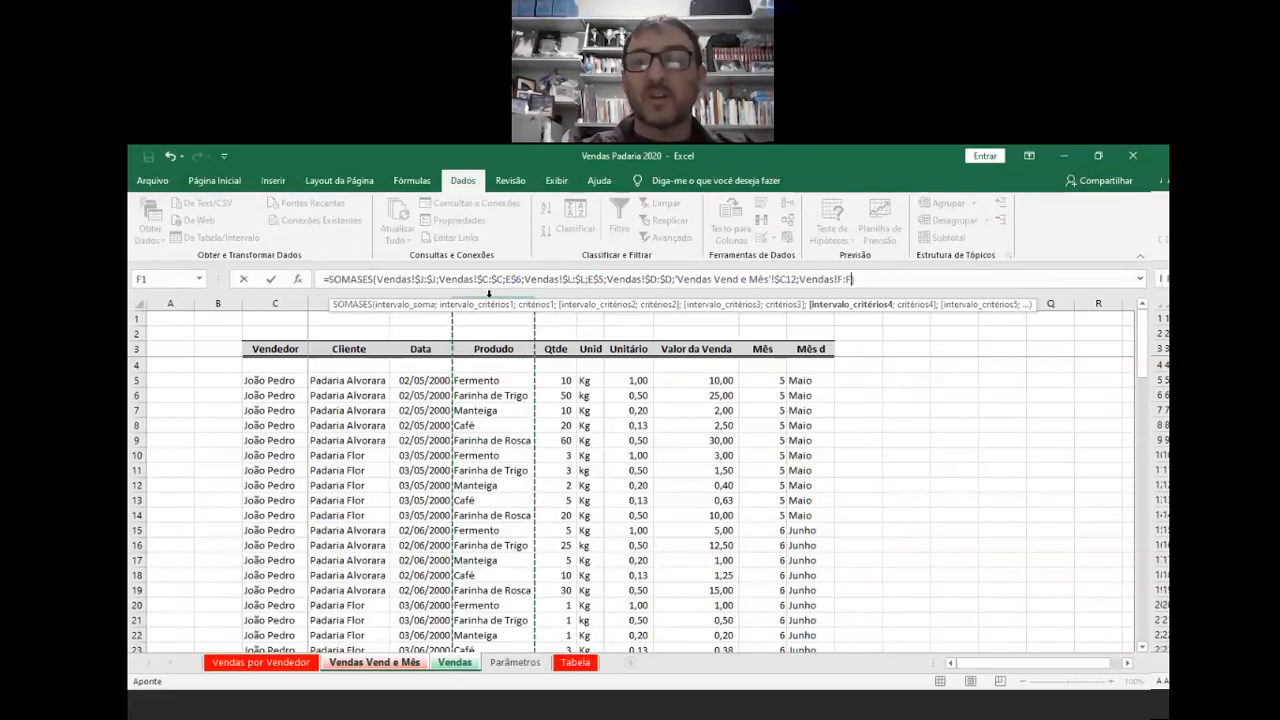
key("F4")
type(";")
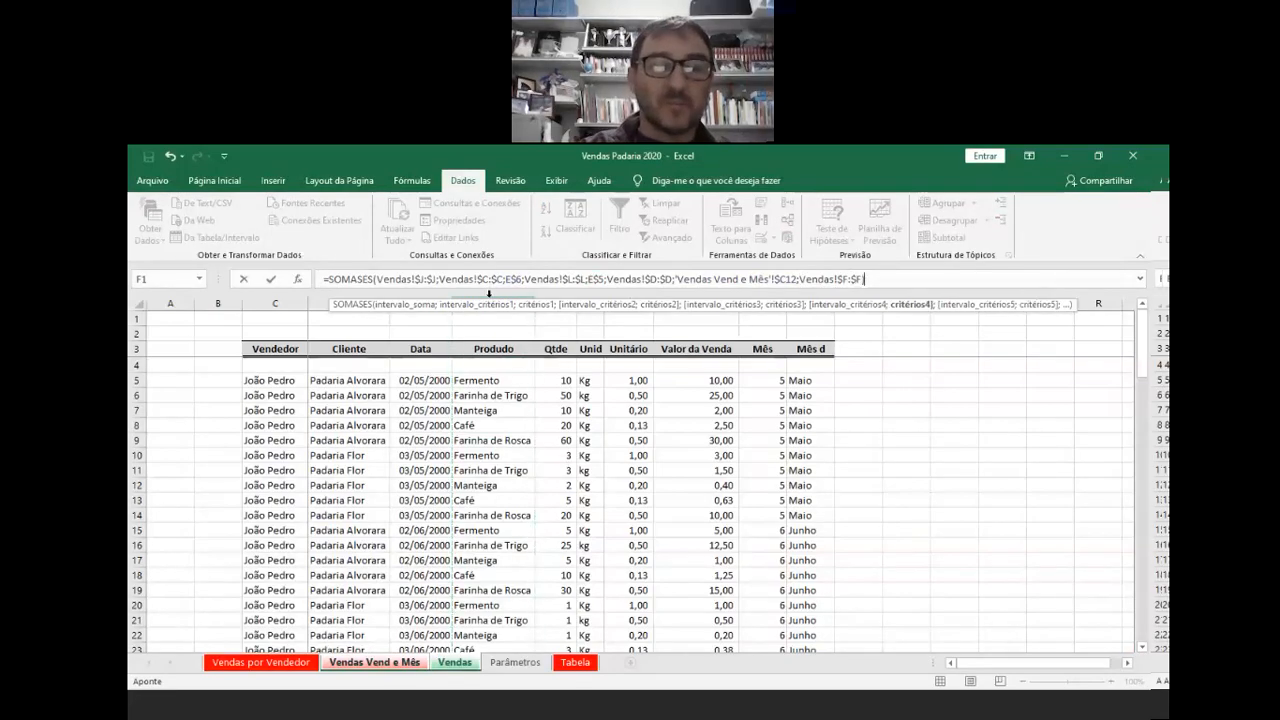
- Set the formula's product criterion to Café in $D7 on the Vendas Vend e Mês sheet and commit it
left_click(377, 663)
left_click(380, 447)
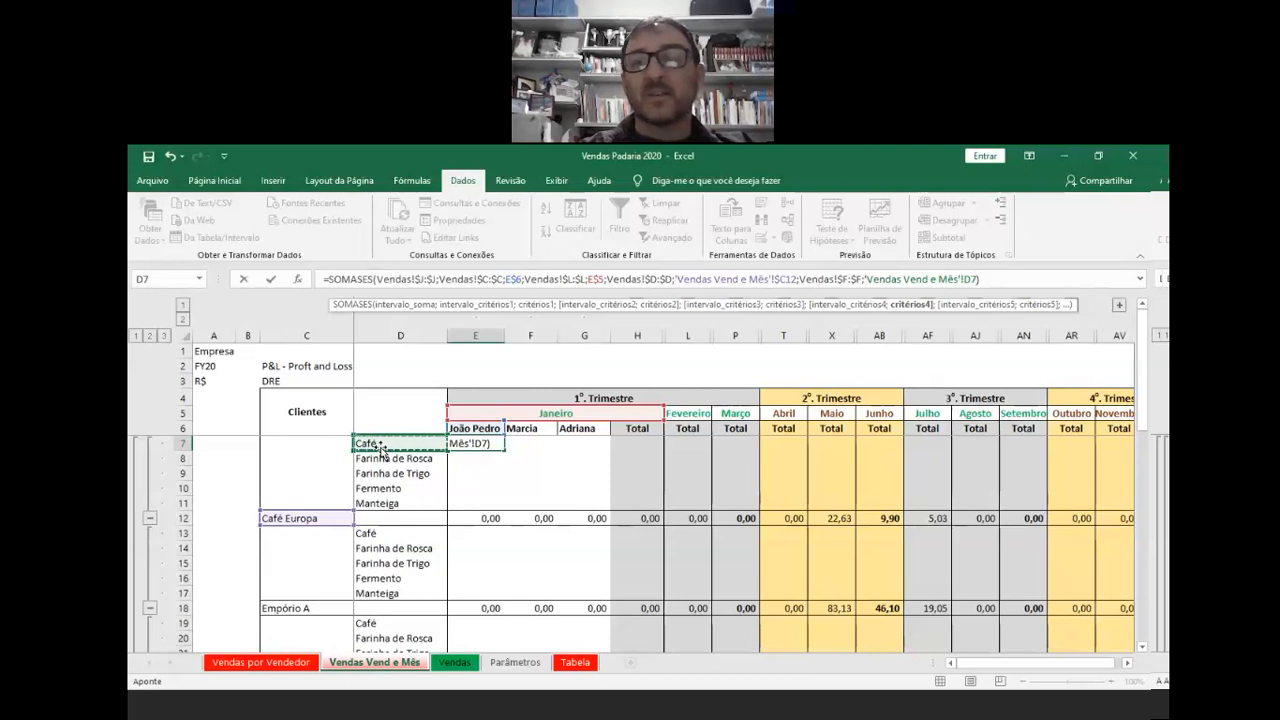
key("F4")
key("F4")
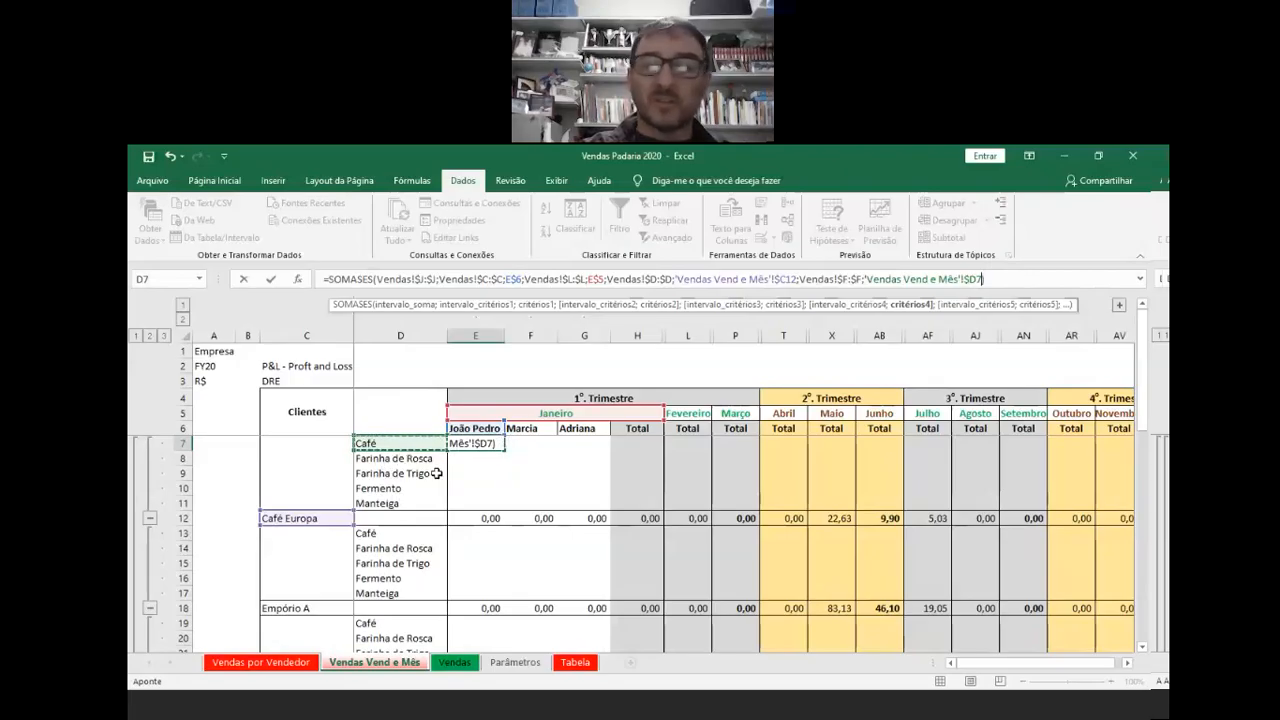
key("Return")
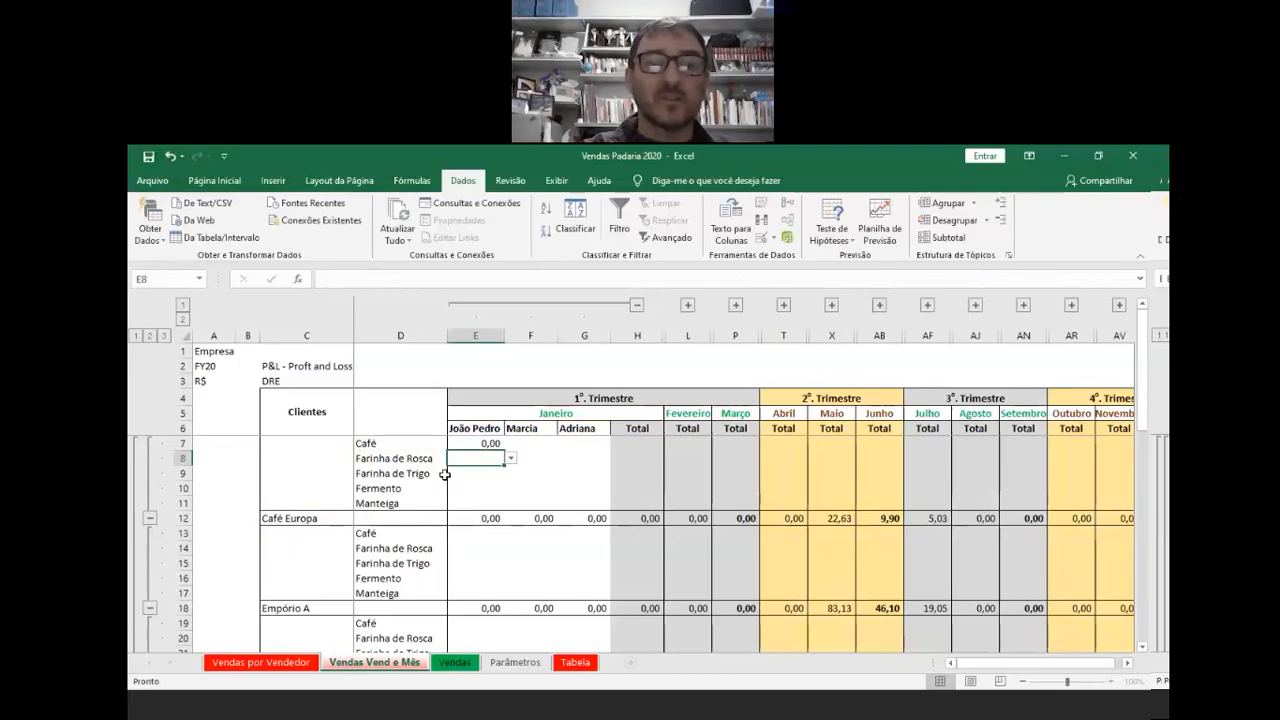
- Copy E7's formula down to E8 and check which client cell the copy references
left_click(495, 442)
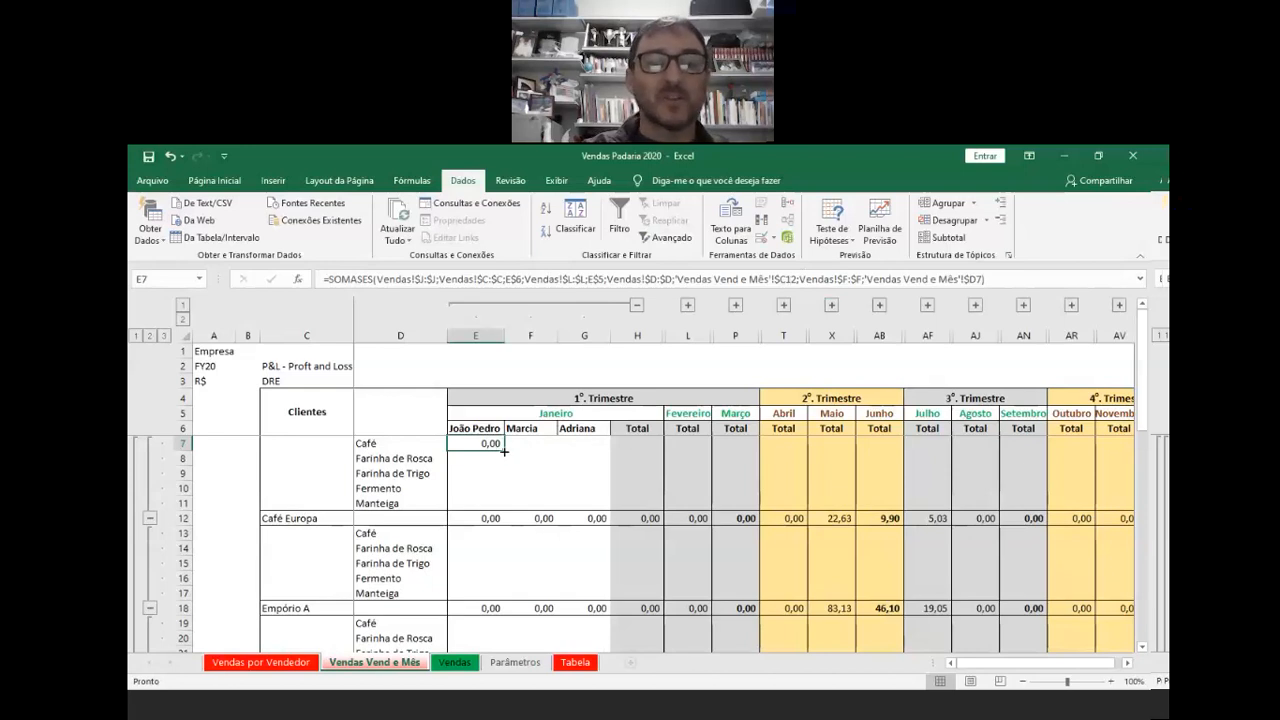
left_click_drag(504, 451, 503, 466)
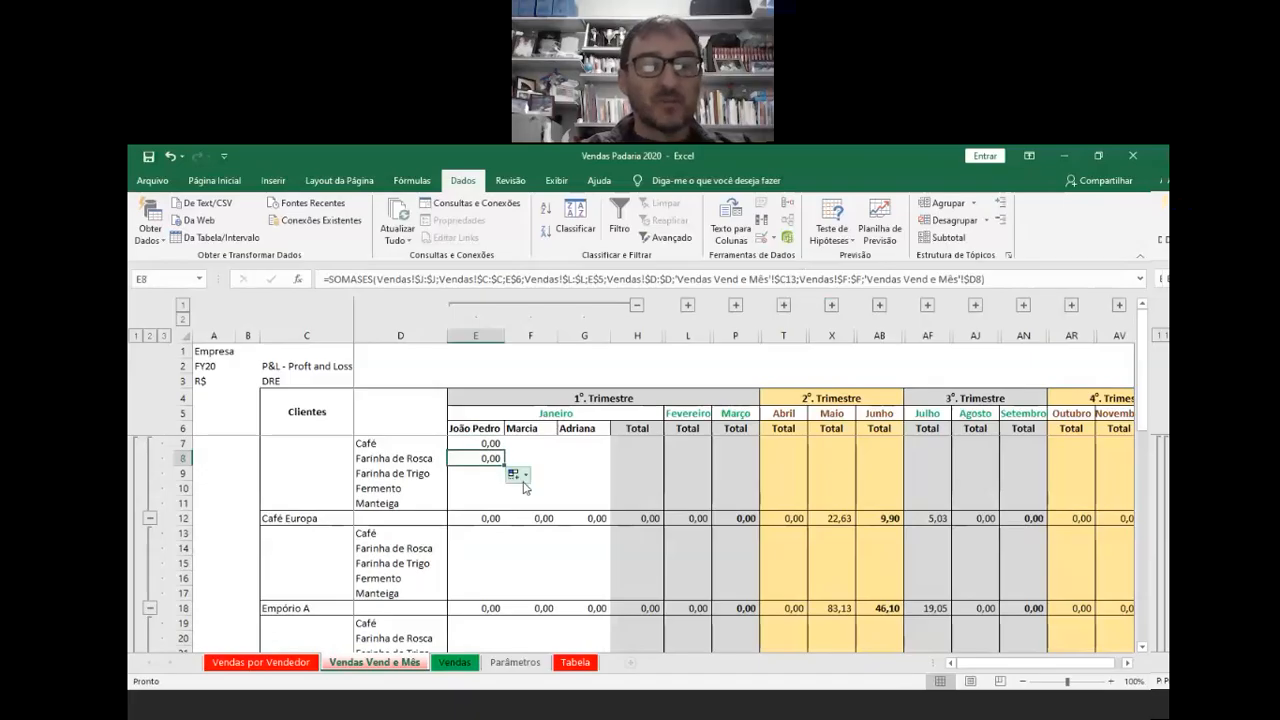
key("F2")
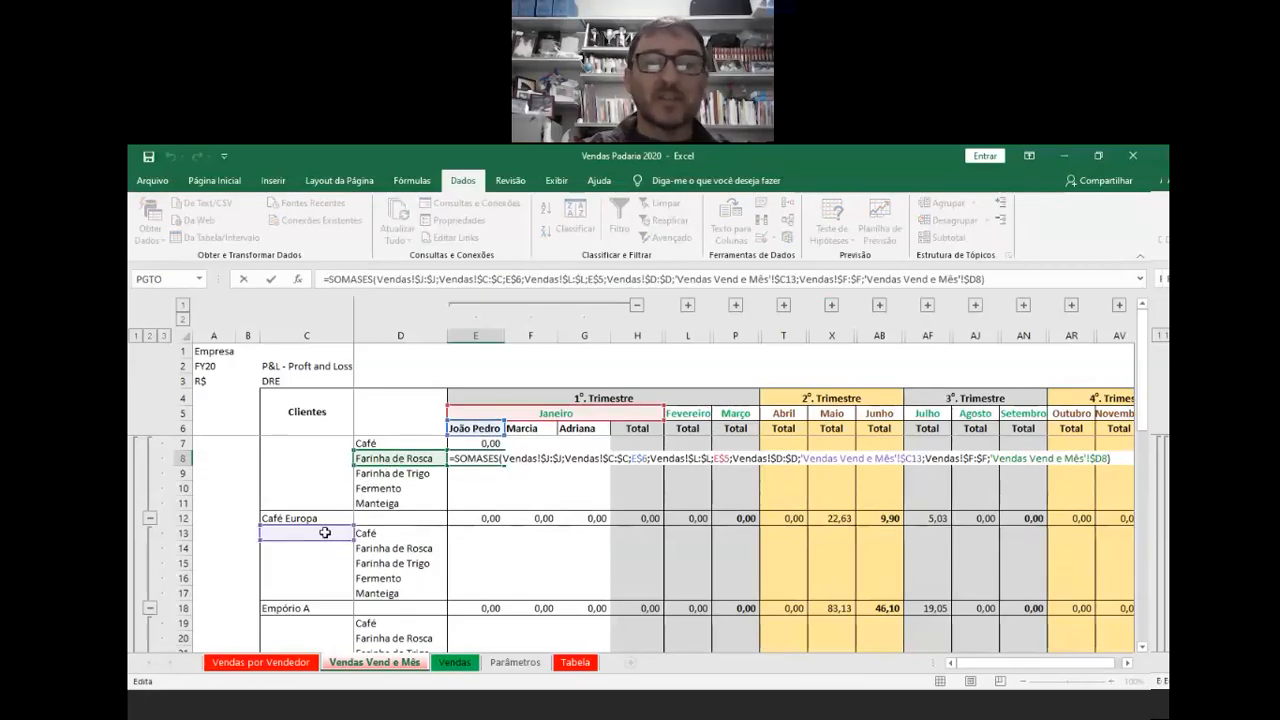
key("Return")
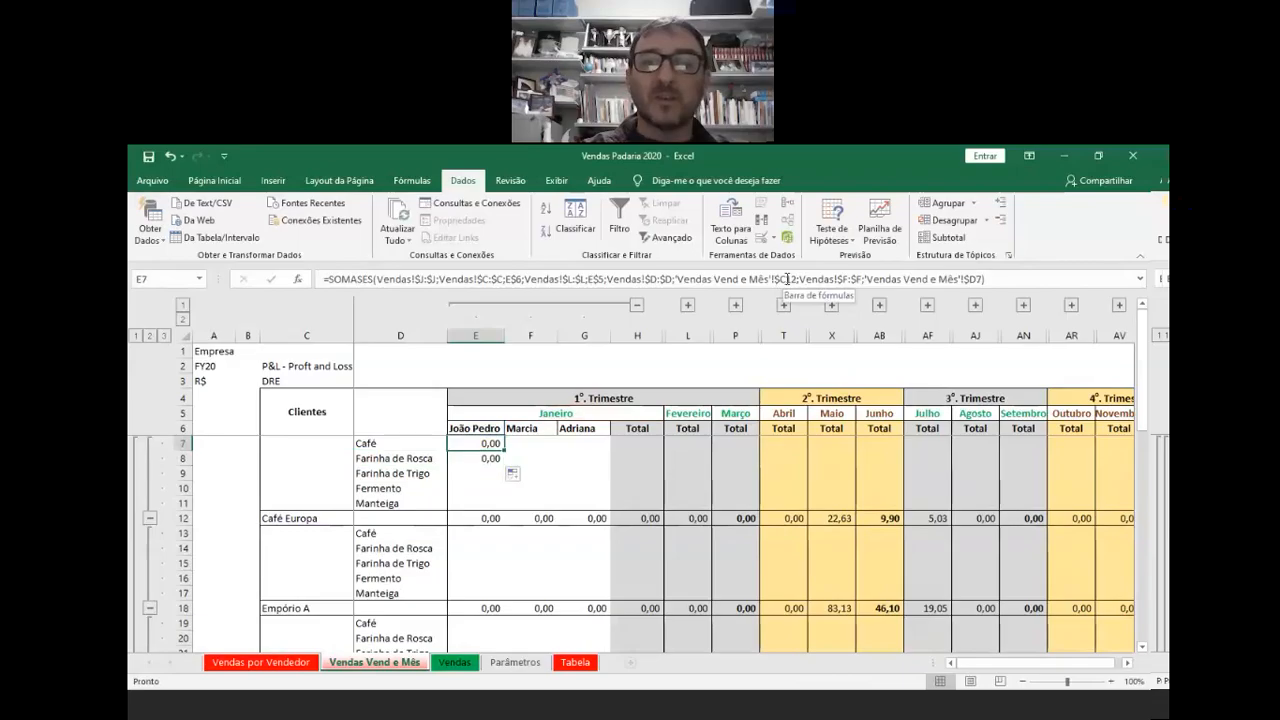
- Make the client criterion in E7's SOMASES formula fully absolute as $C$12
left_click(786, 280)
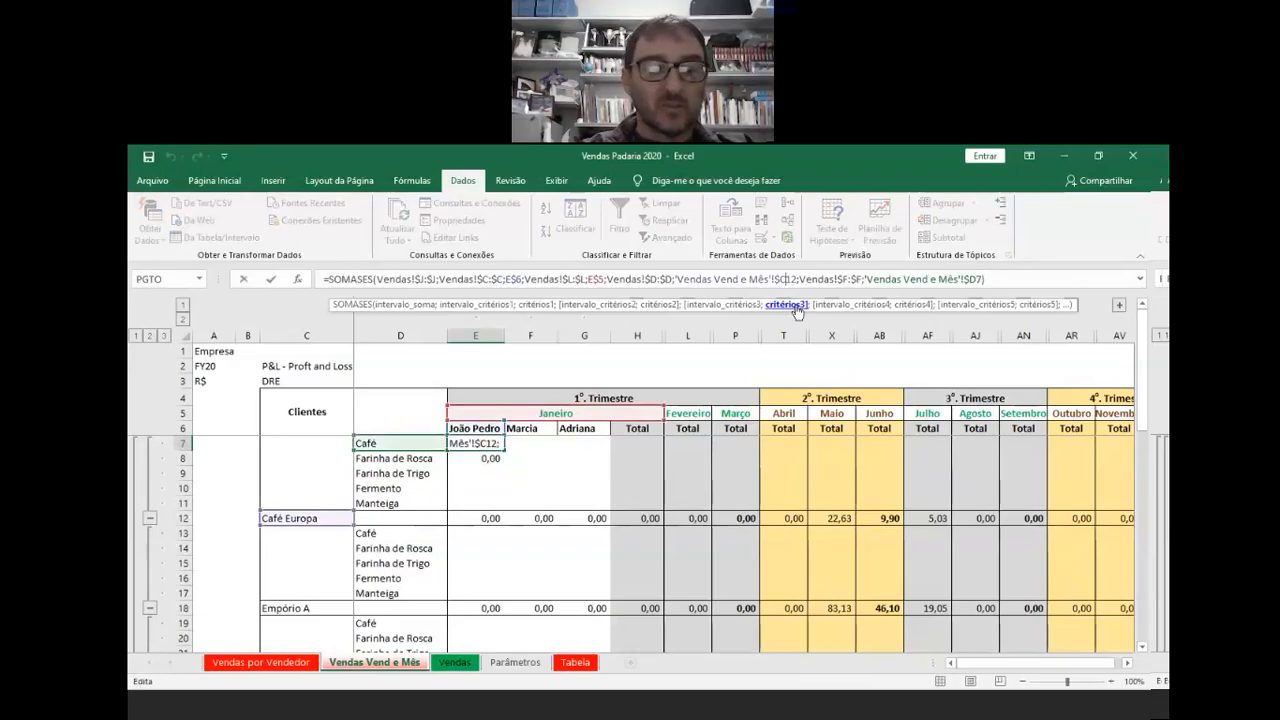
key("F4")
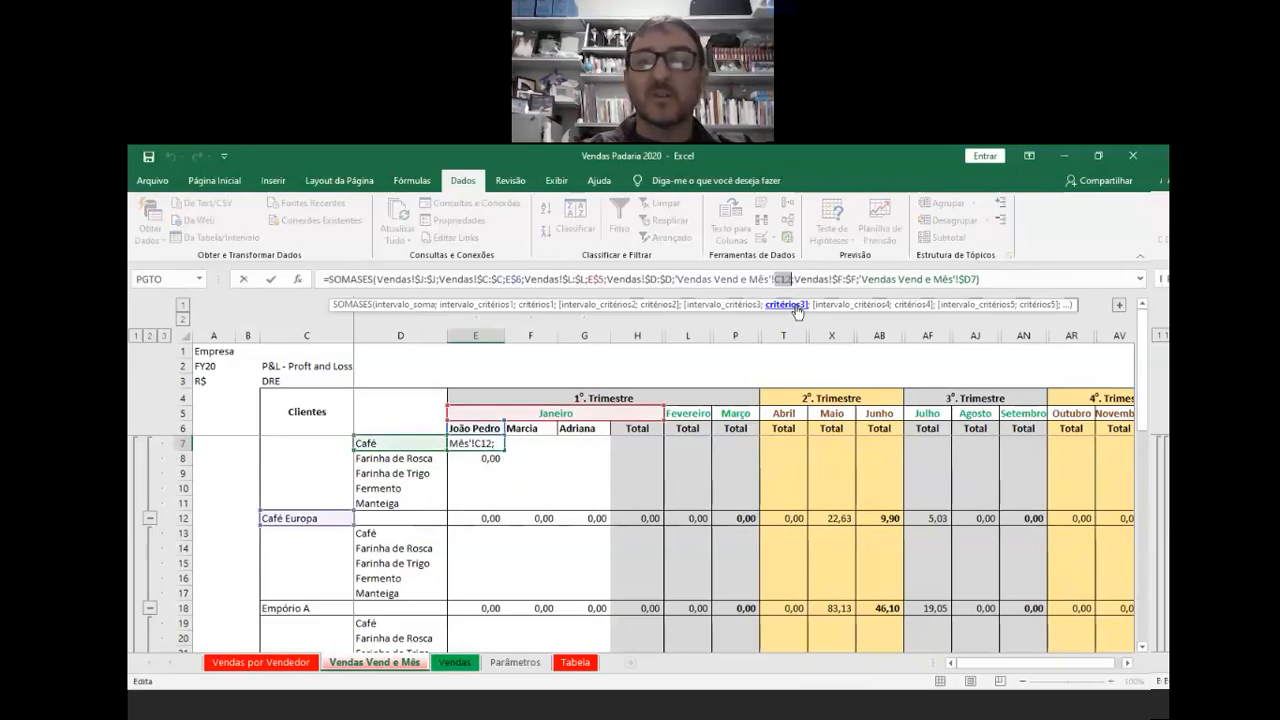
key("F4")
key("Return")
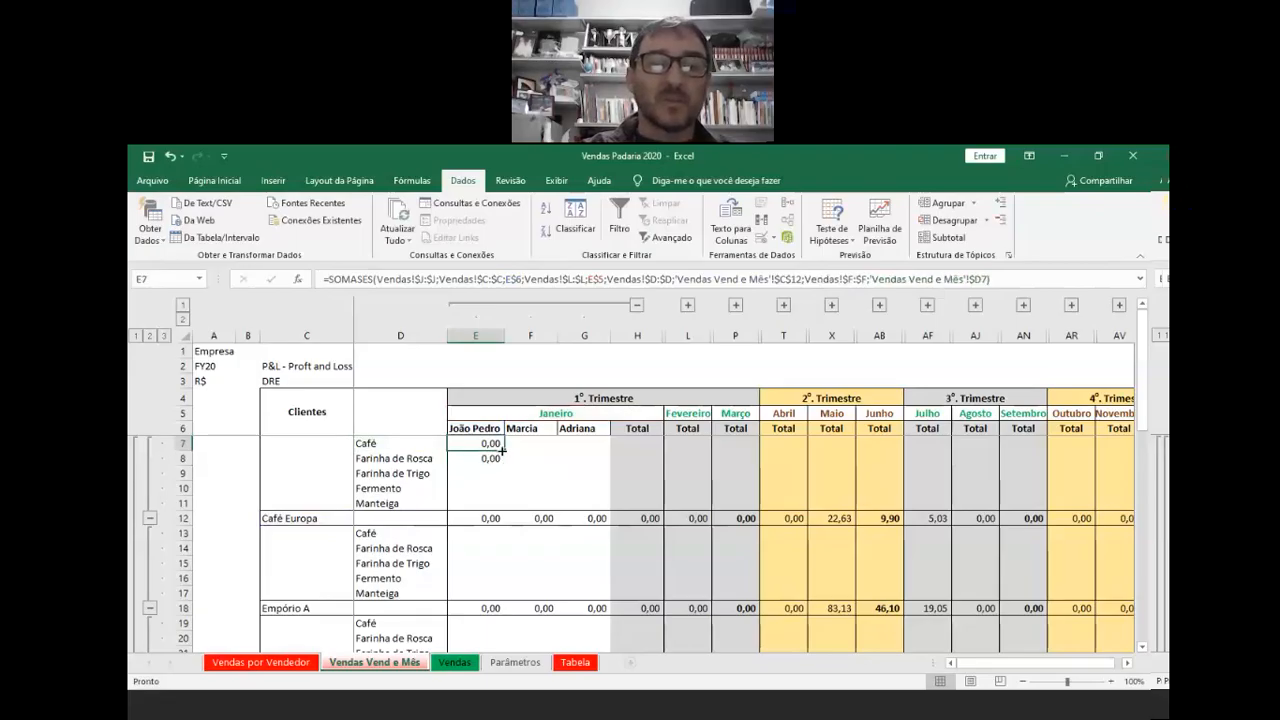
- Copy the corrected formula from E7 to E8 and check the copy's client and product references
left_click_drag(505, 451, 500, 462)
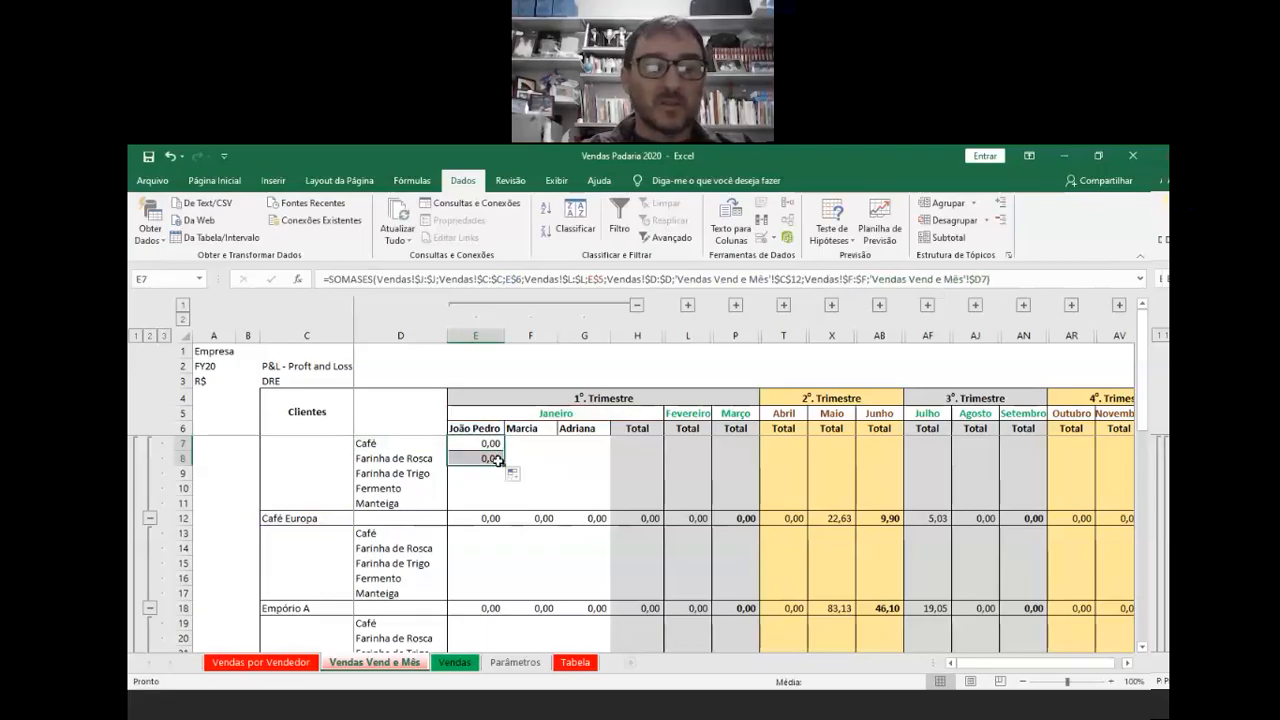
left_click(497, 459)
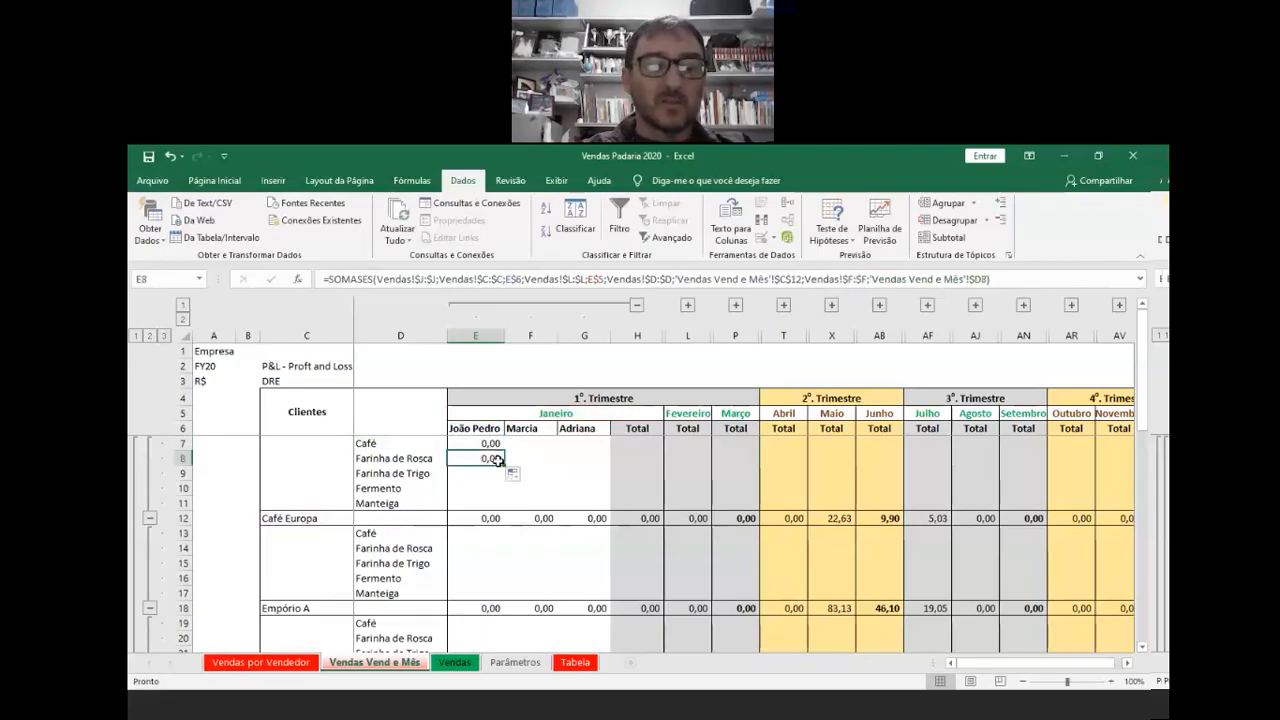
double_click(497, 459)
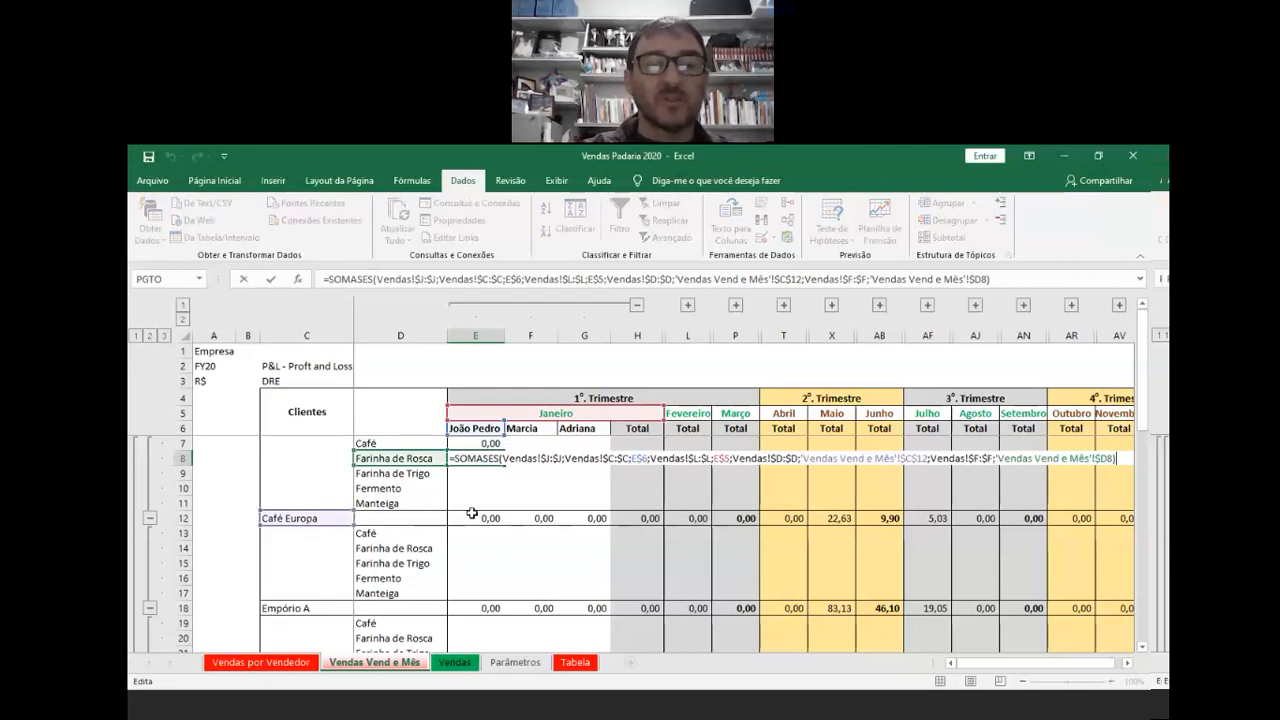
key("Escape")
- Fill E8's formula down through E11 and check the references of the Fermento row's copy in E10
left_click_drag(505, 467, 506, 504)
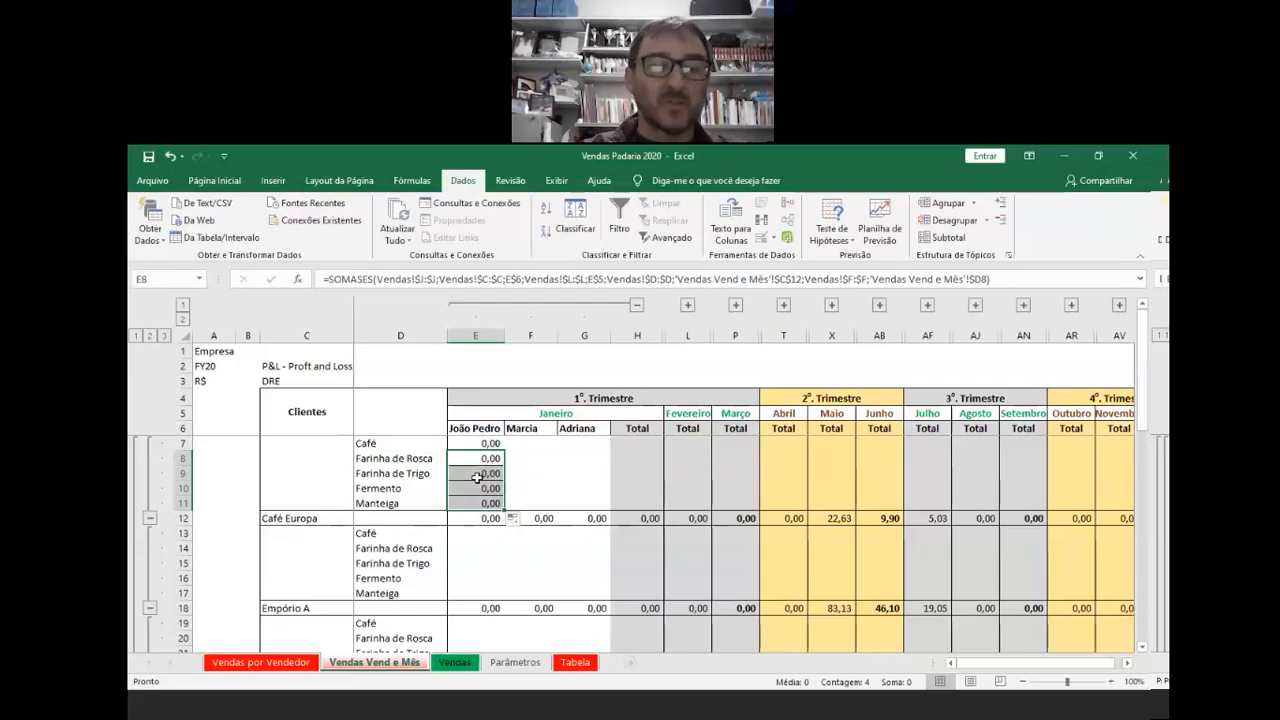
left_click(477, 487)
double_click(477, 487)
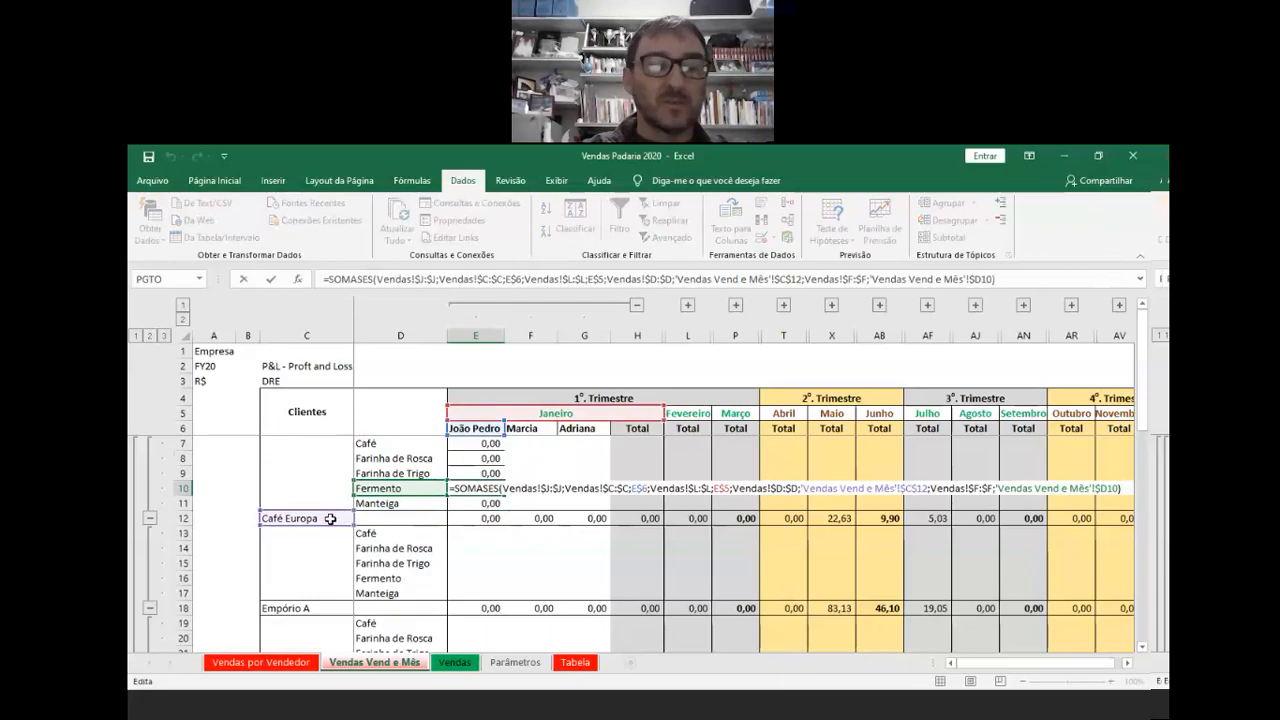
key("Escape")
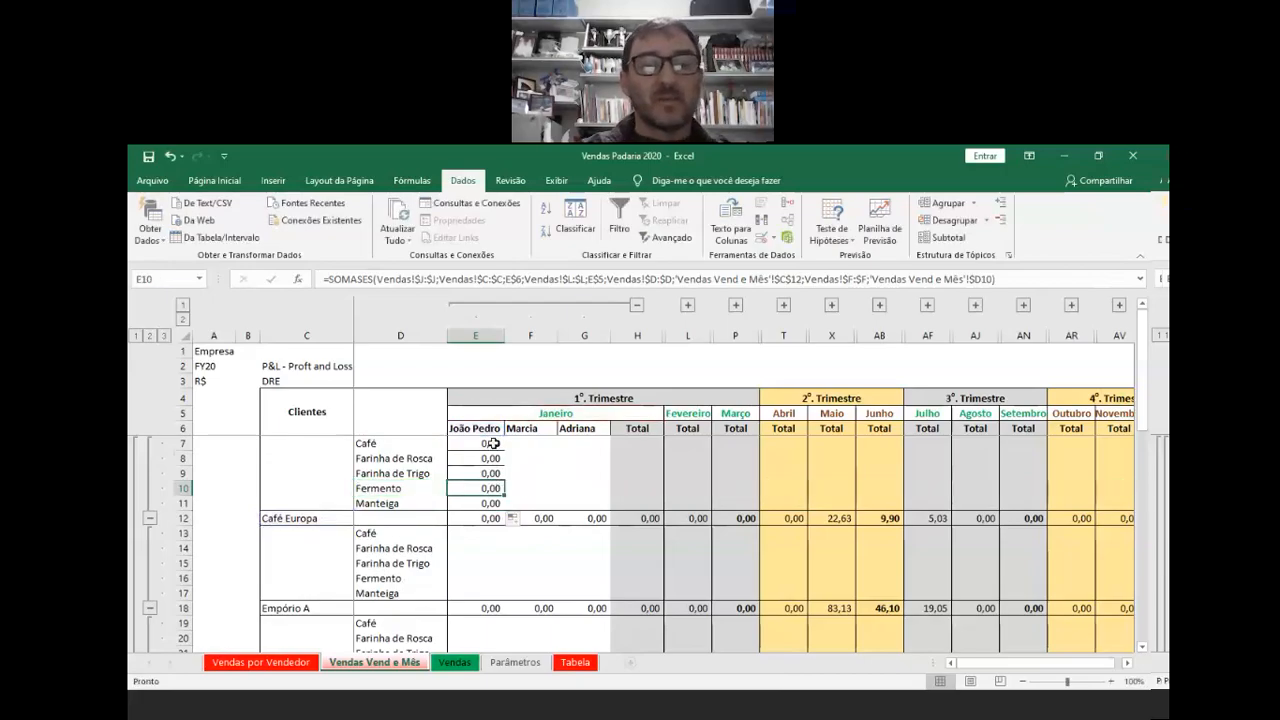
- Remove the inner horizontal borders from the product cells E7:E11
left_click_drag(489, 443, 485, 503)
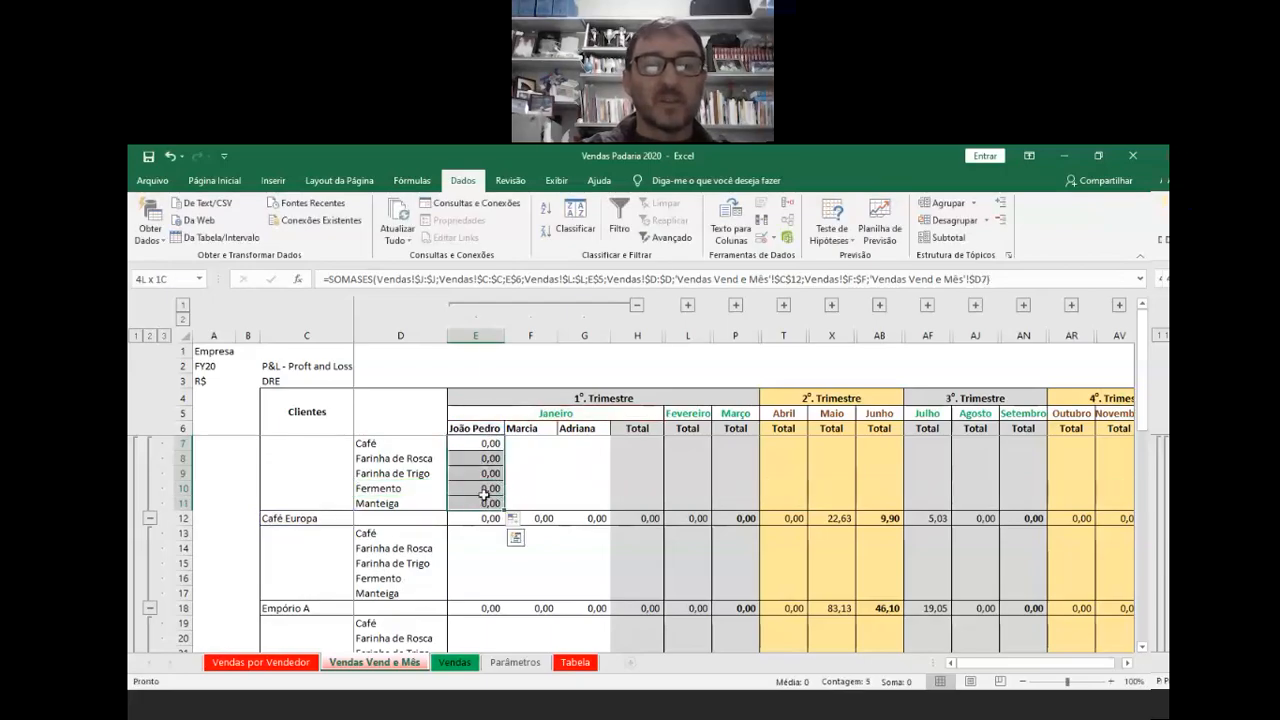
right_click(485, 503)
left_click(537, 432)
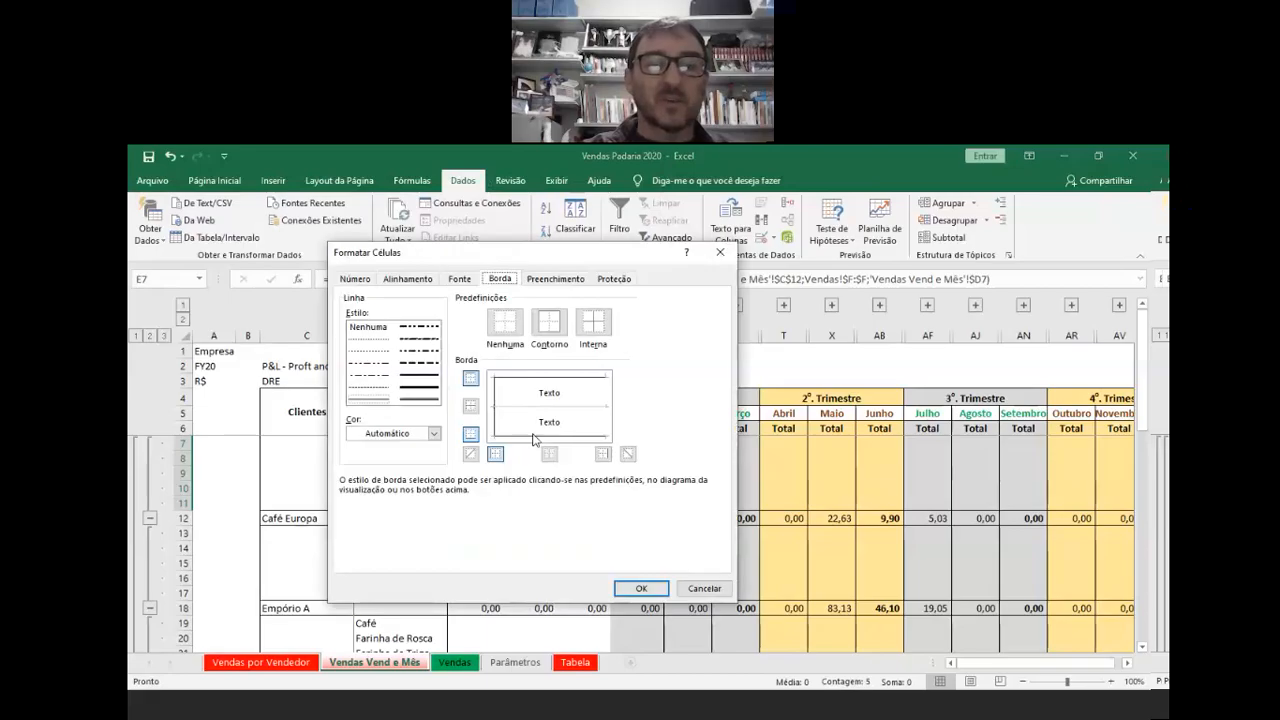
left_click(514, 408)
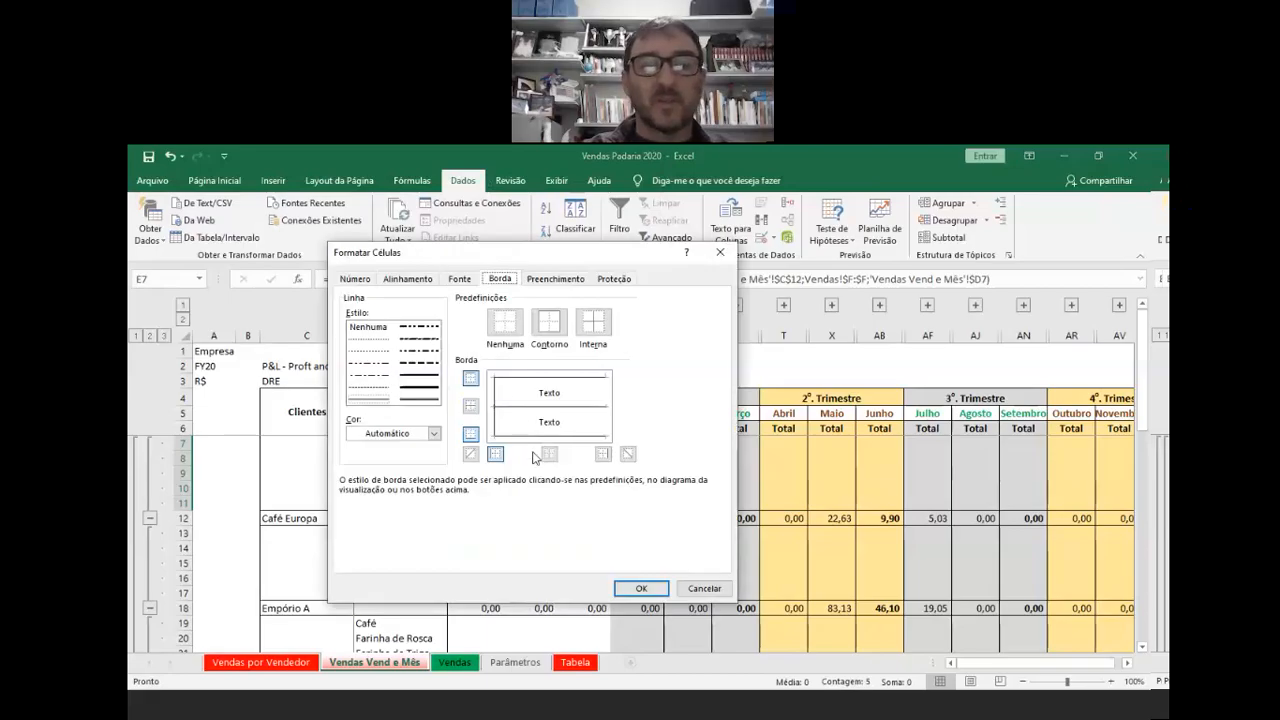
left_click(636, 587)
left_click(548, 490)
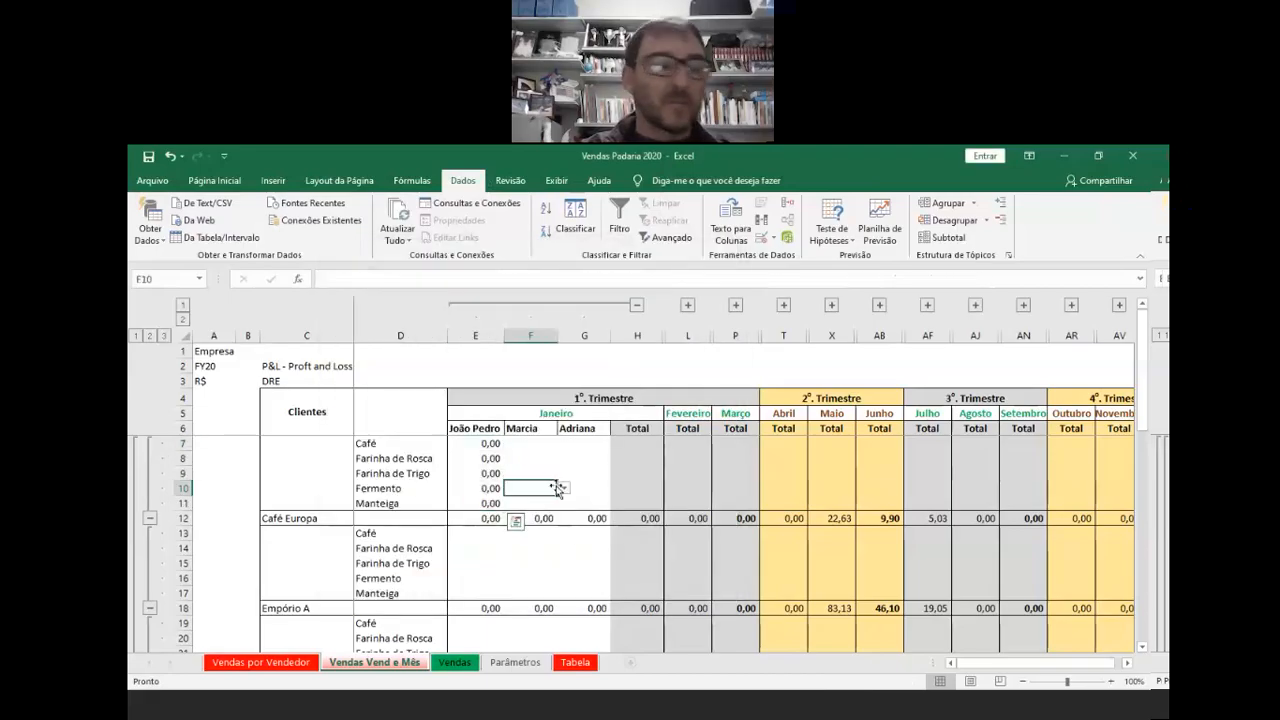
- Copy E7's formula across to F7 and check which seller and month headings the copy references
left_click(487, 444)
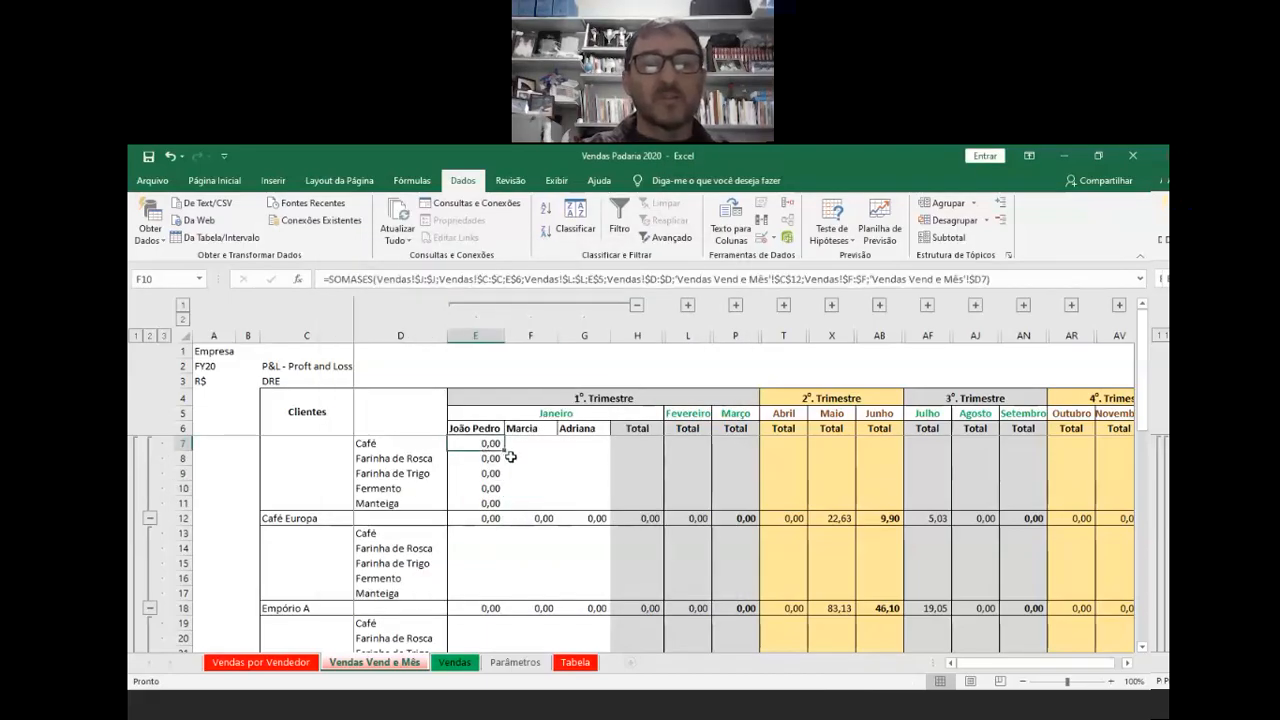
left_click_drag(509, 454, 541, 452)
key("F2")
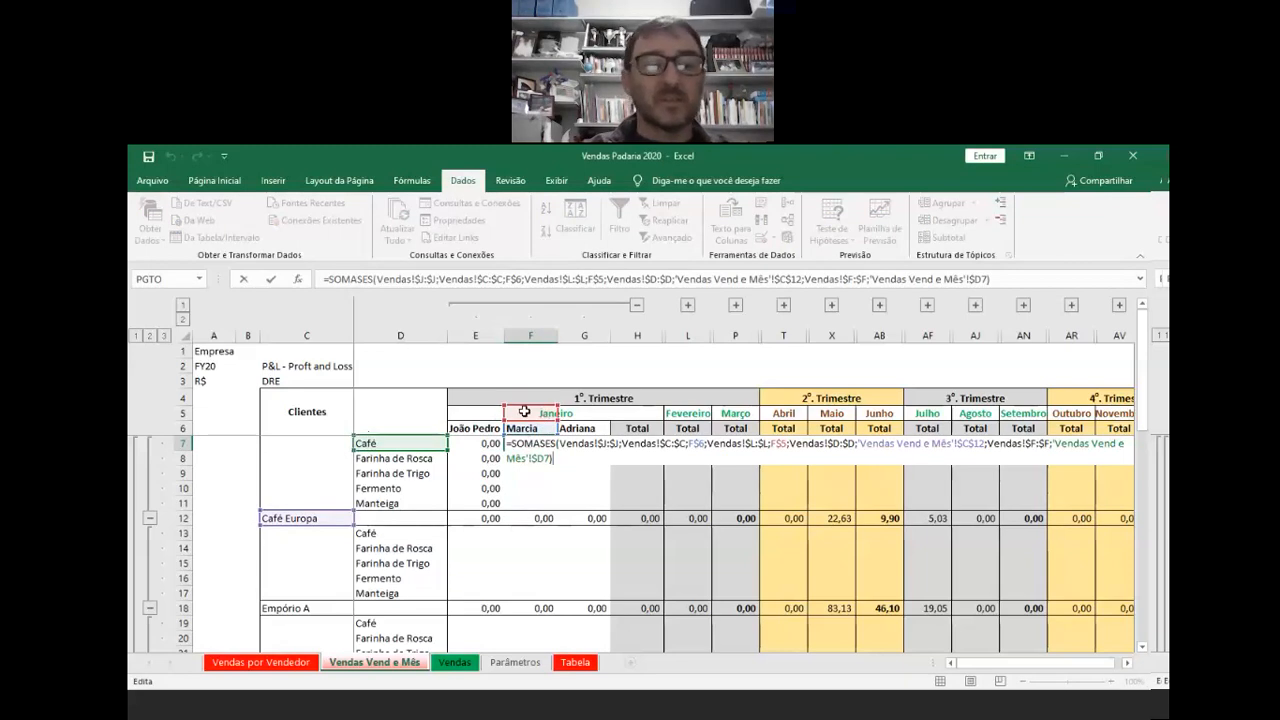
key("Escape")
- Make the month criterion in E7's SOMASES formula fully absolute as $E$5
left_click(489, 443)
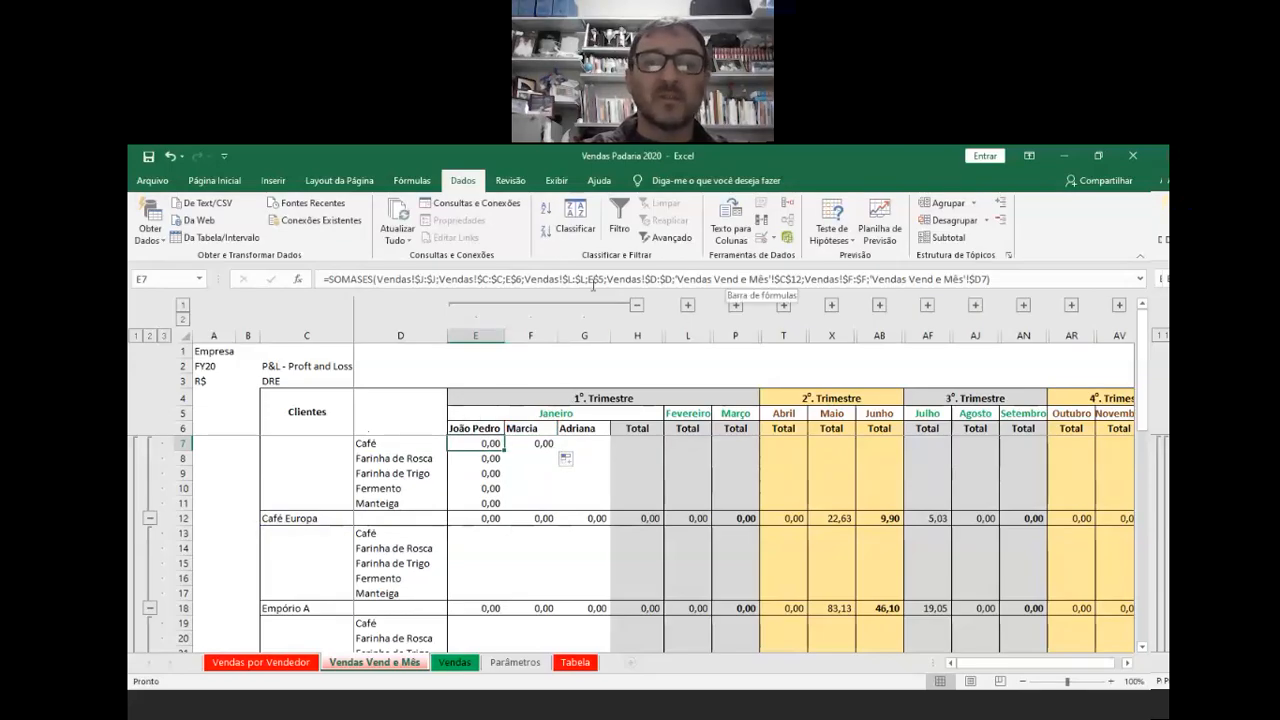
left_click(592, 281)
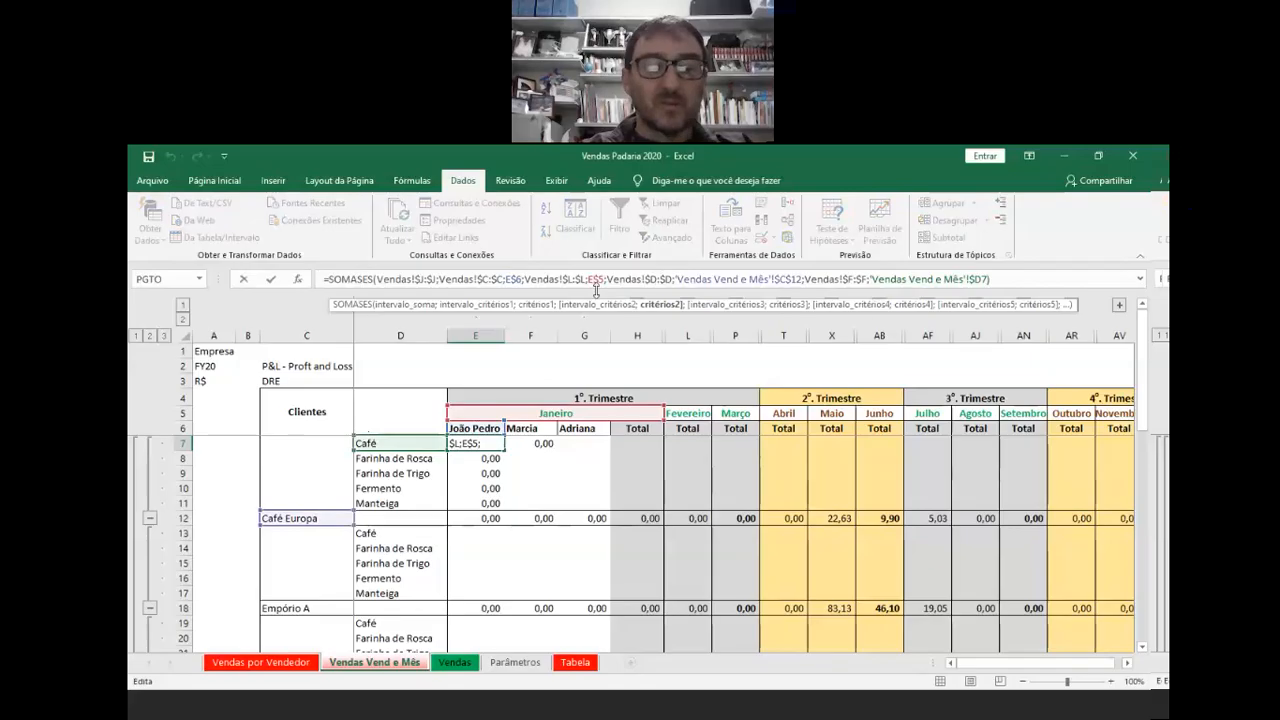
key("F4")
key("F4")
key("F4")
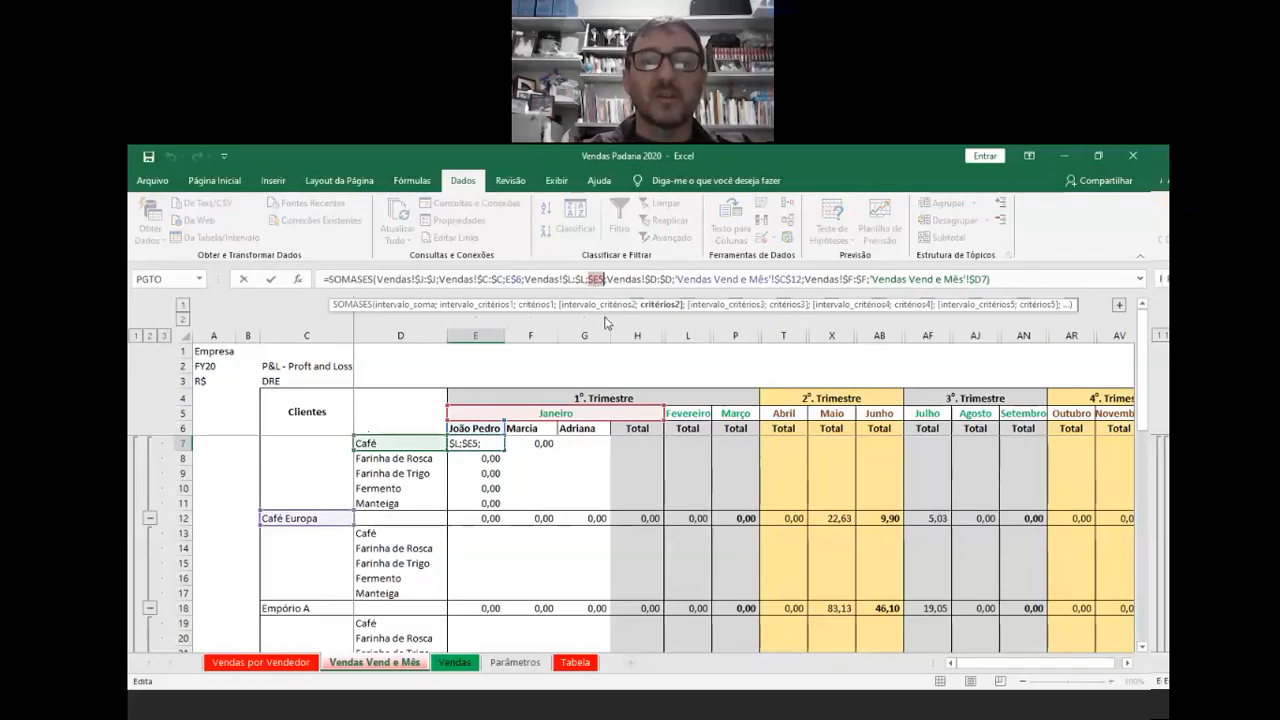
key("Return")
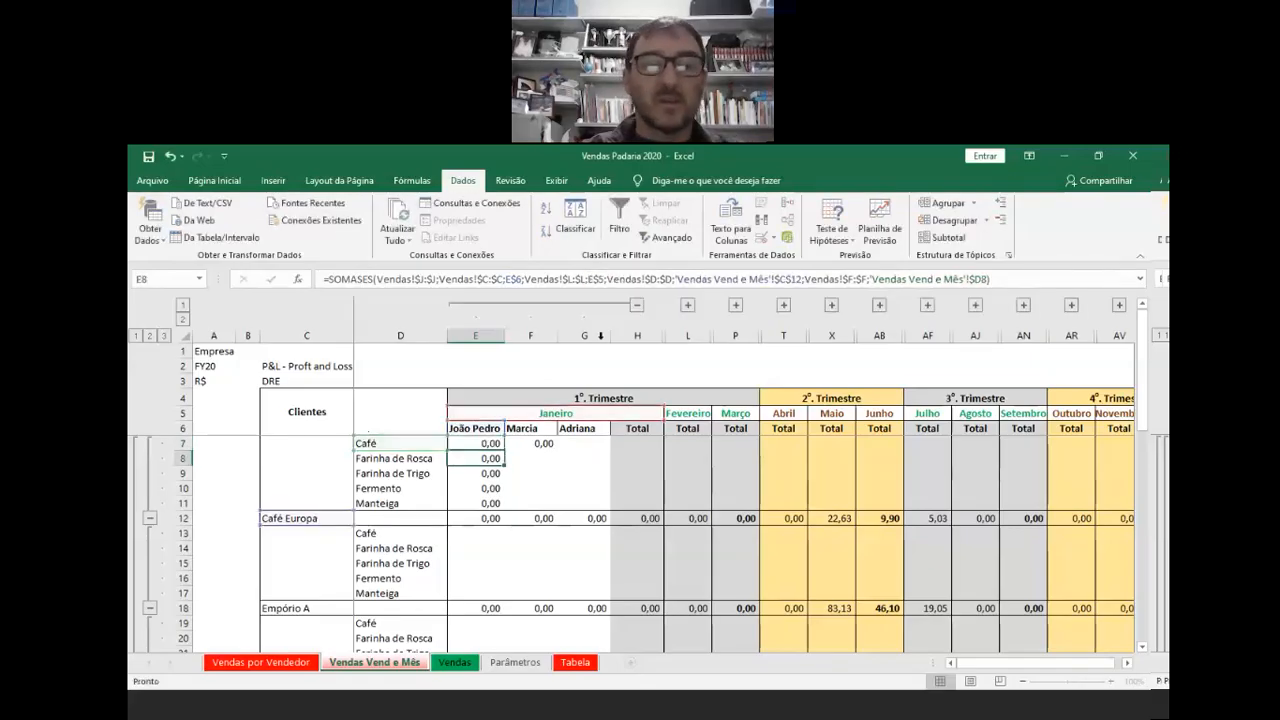
- Copy E7's formula across to F7:G7 and check the references in F7's copy
left_click(492, 443)
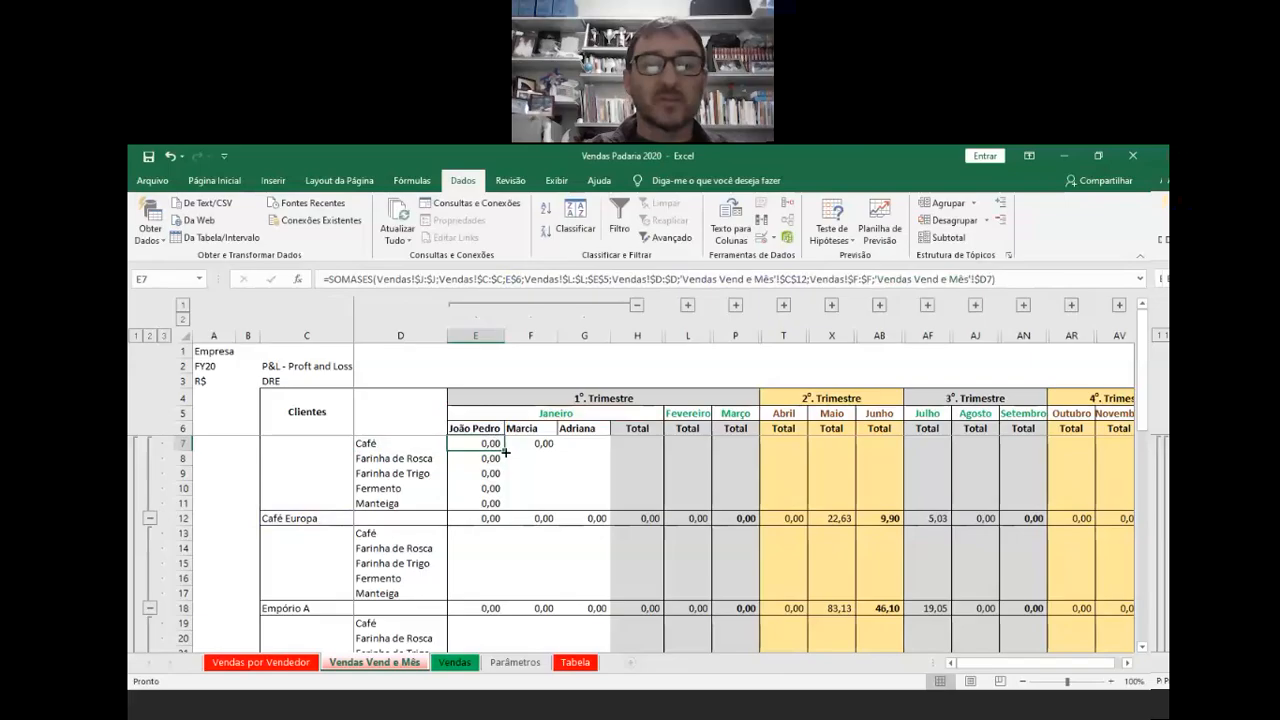
left_click_drag(506, 452, 590, 448)
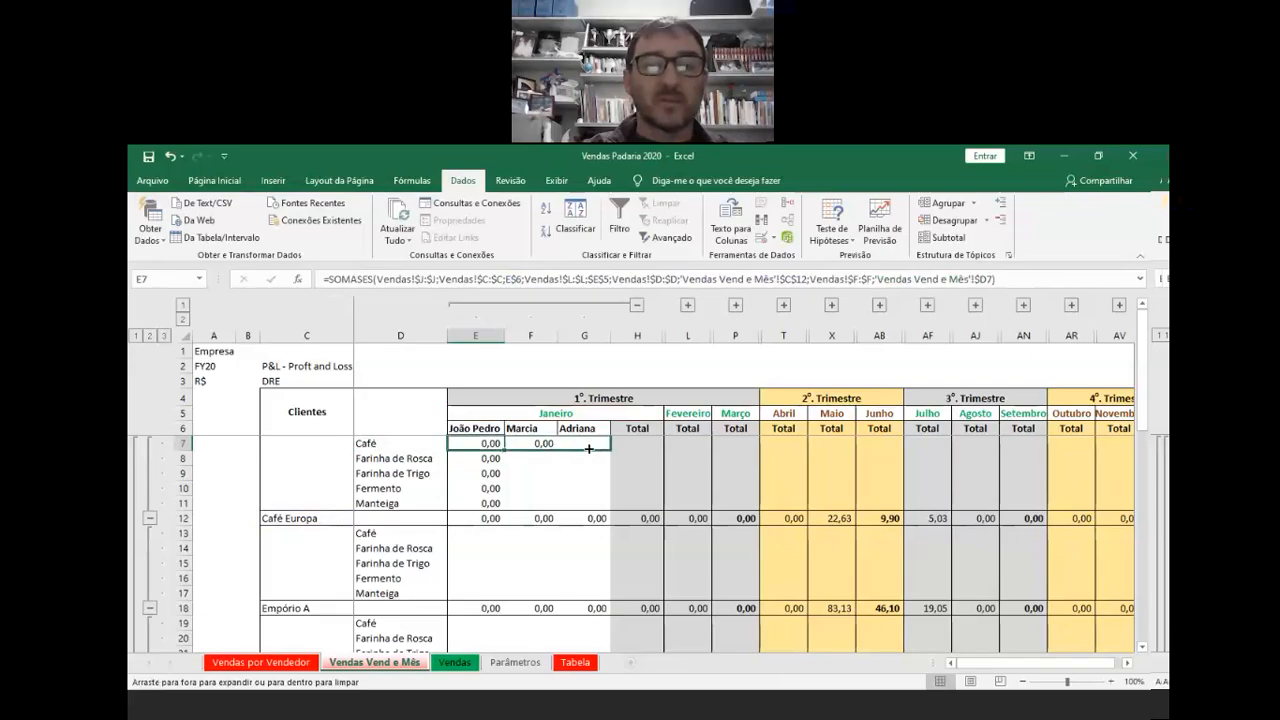
mouse_move(492, 443)
left_mouse_down()
mouse_move(490, 503)
mouse_move(497, 443)
left_mouse_up()
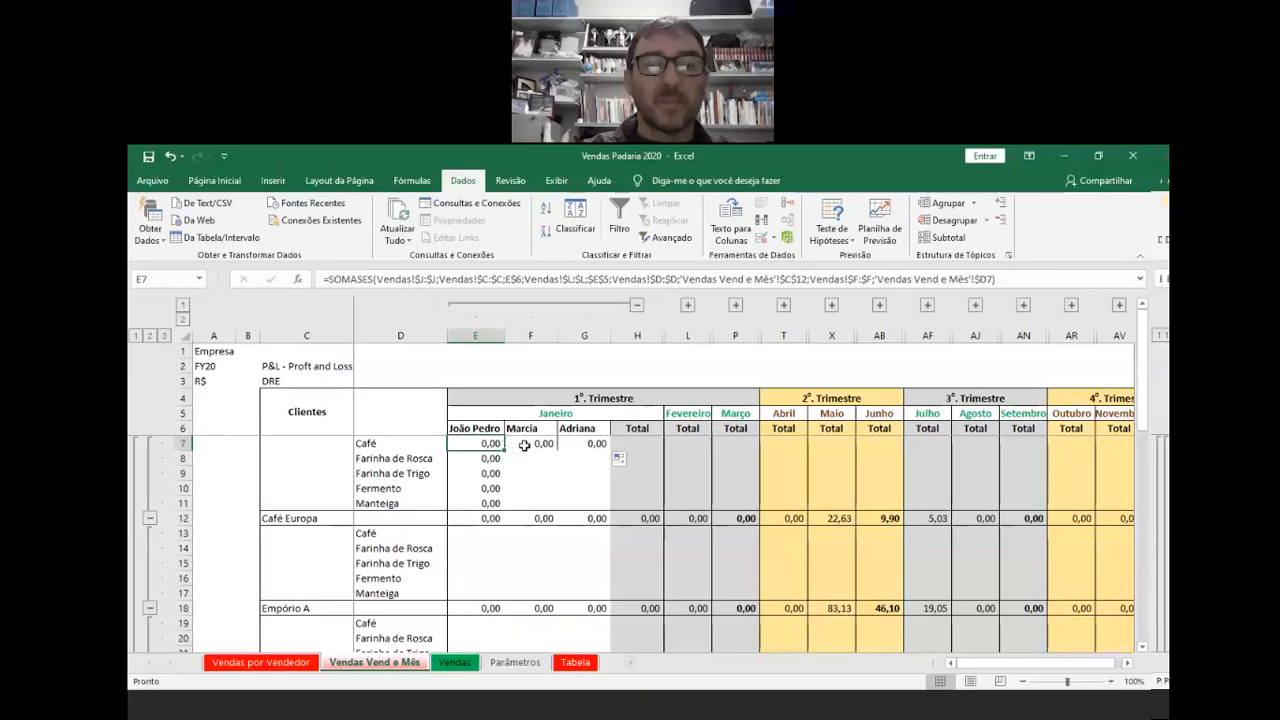
left_click(524, 445)
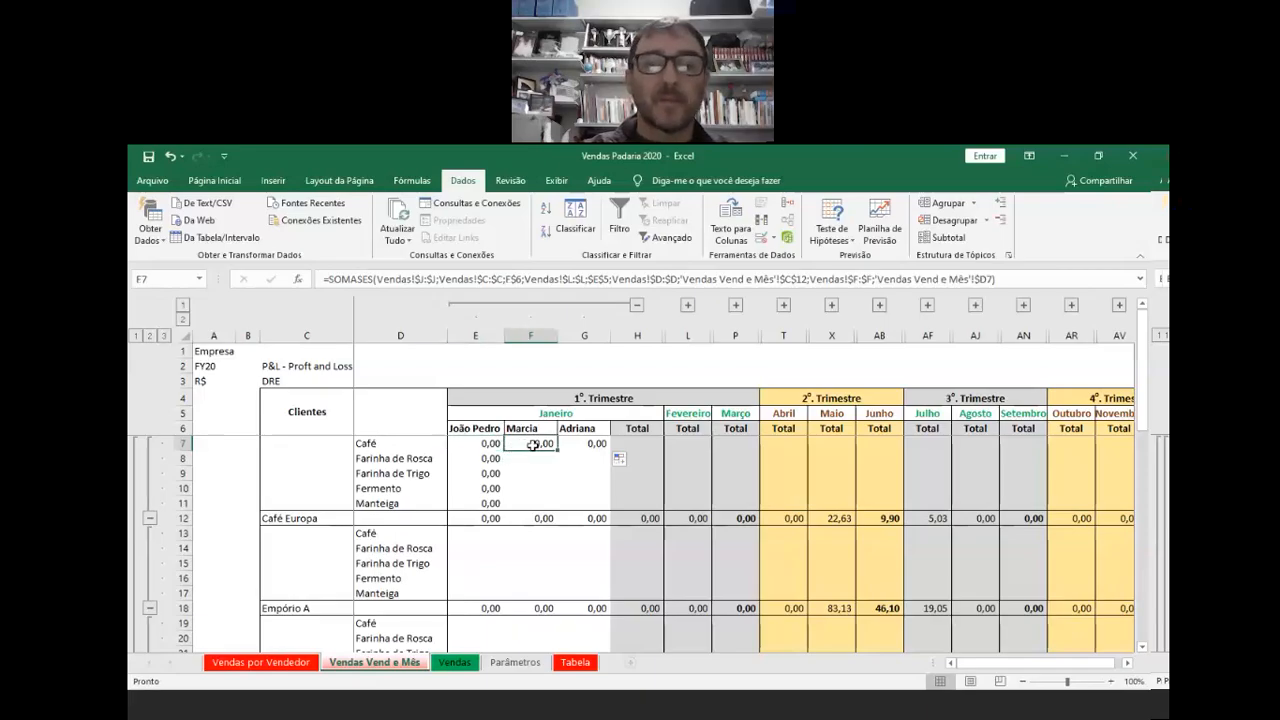
- Check which seller, month, client and product cells the SOMASES formula in G7 references
left_click(576, 447)
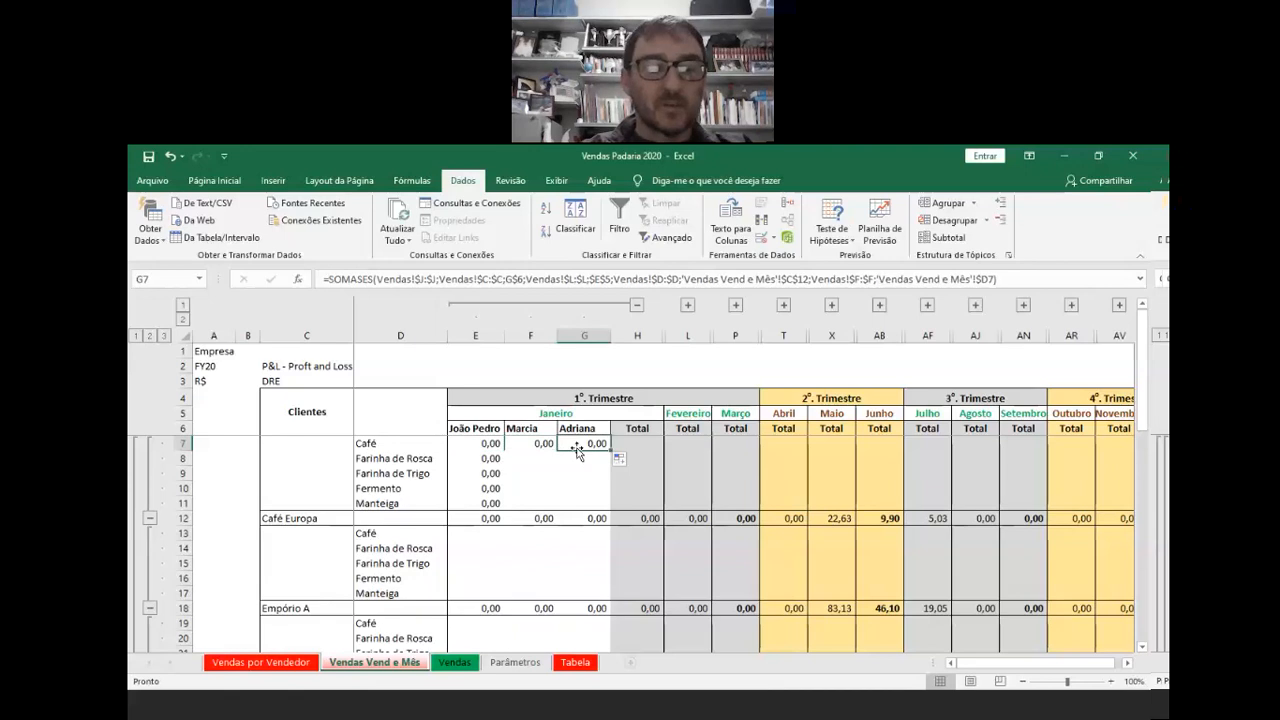
double_click(576, 447)
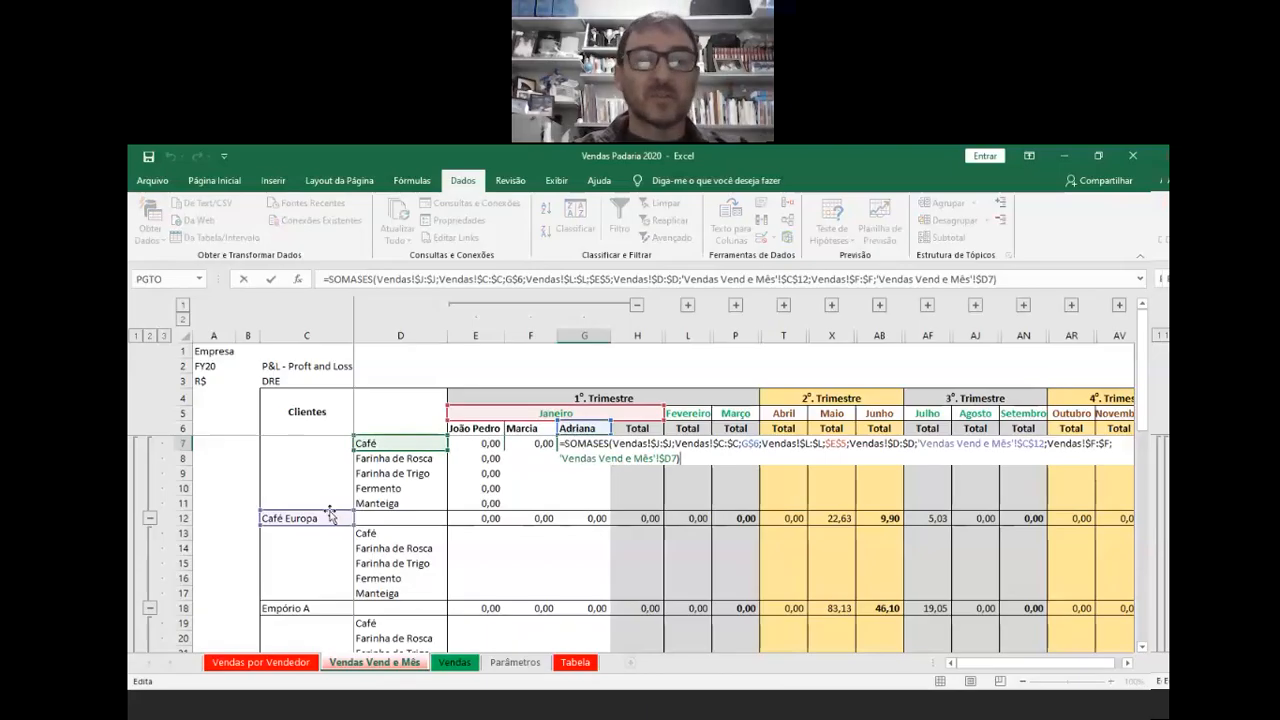
key("Escape")
- Fill F7's SOMASES formula through F7:G11, checking the product and client references in F8's copy
left_click(545, 444)
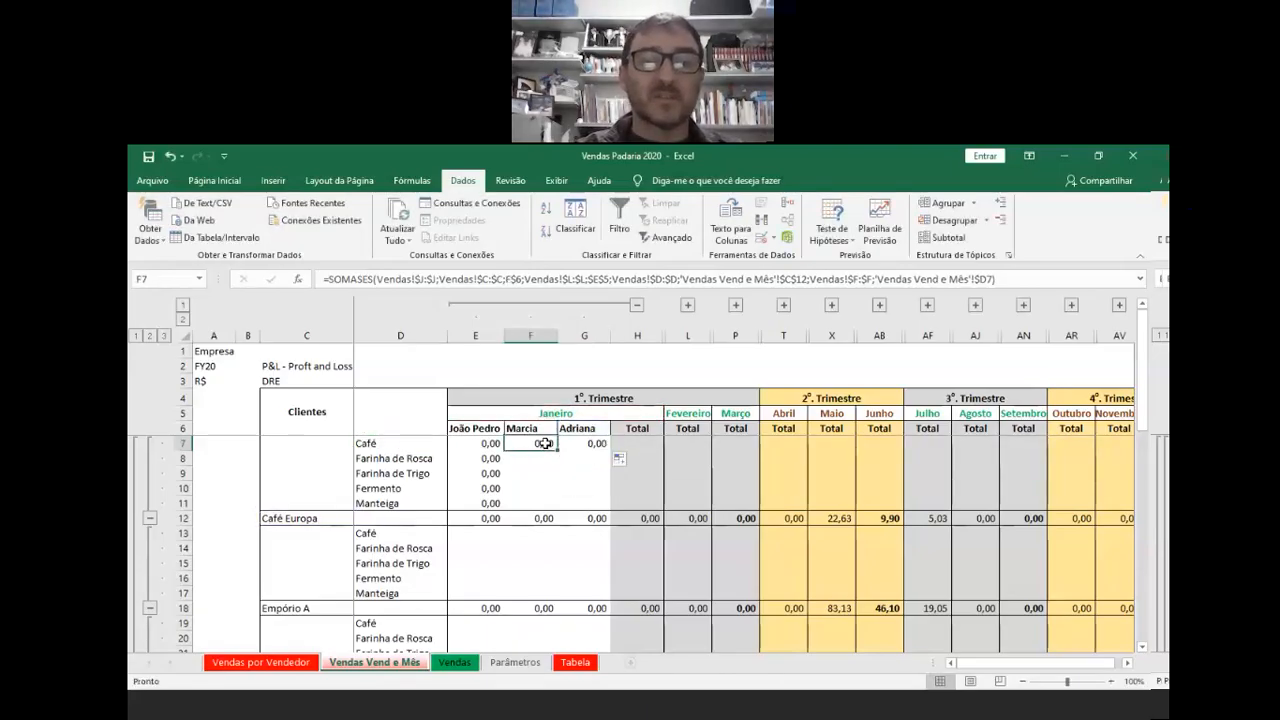
left_click_drag(555, 452, 556, 495)
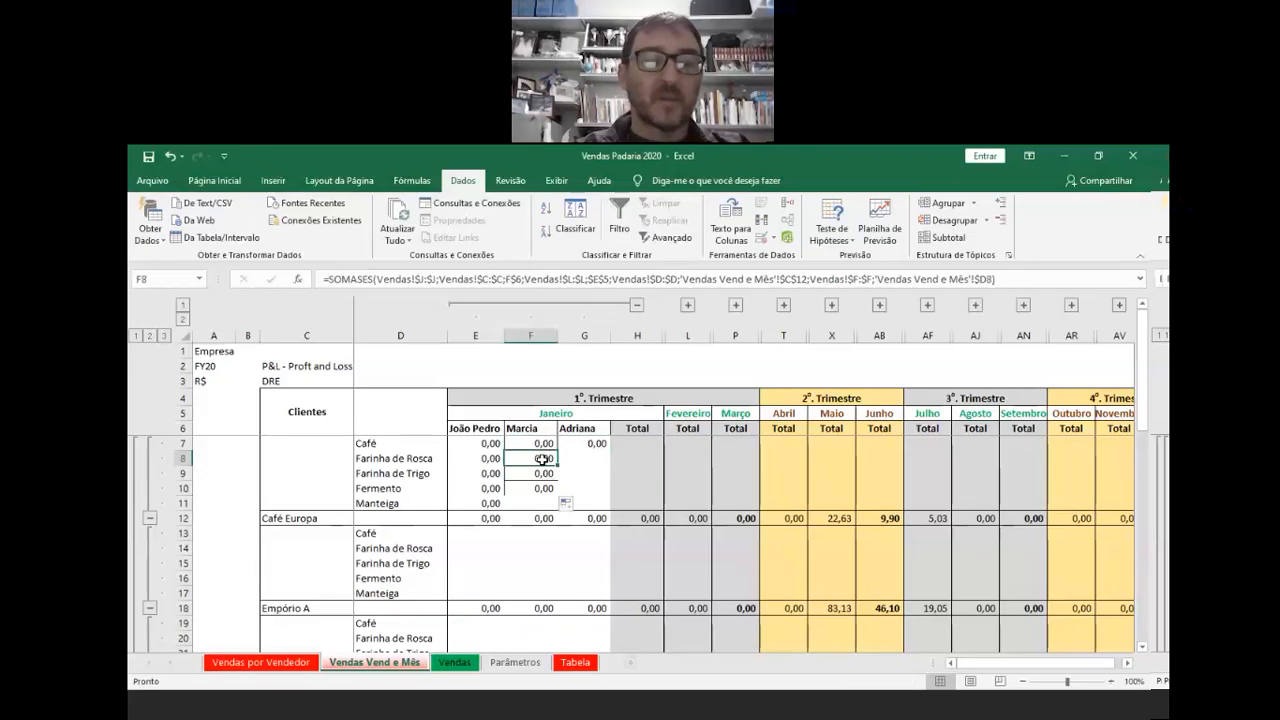
double_click(541, 458)
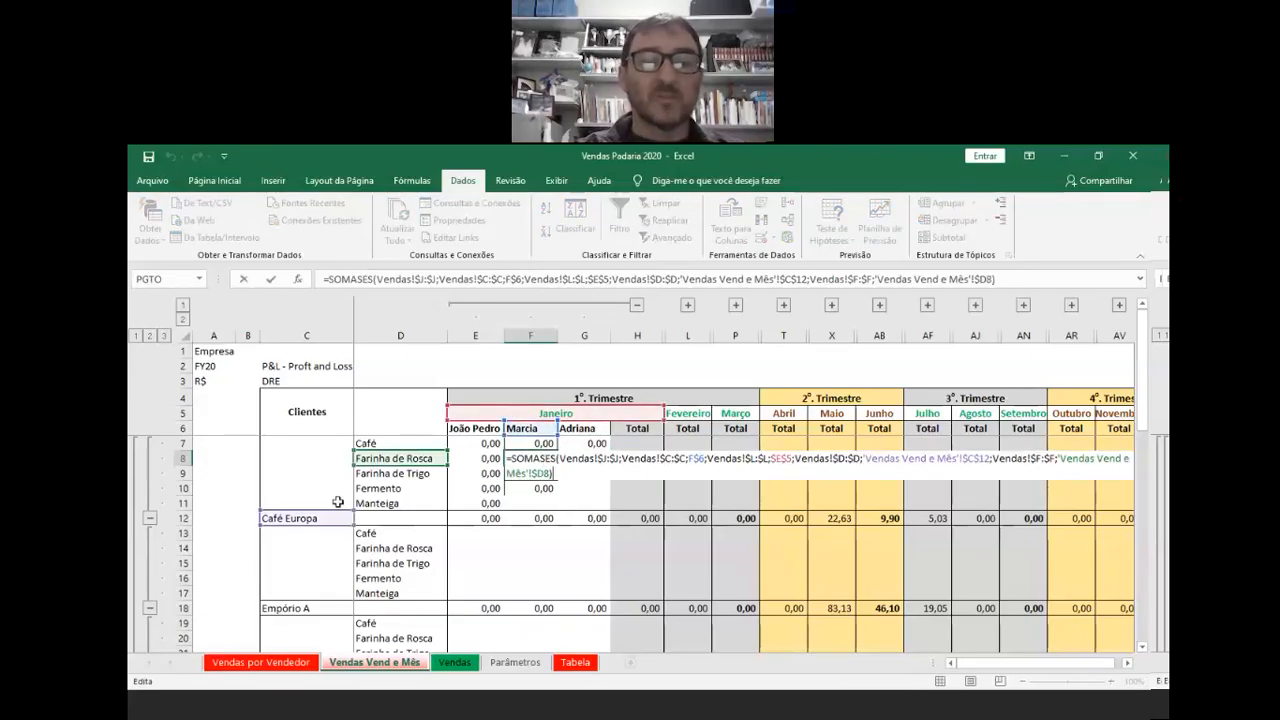
left_click(577, 489)
left_click(548, 443)
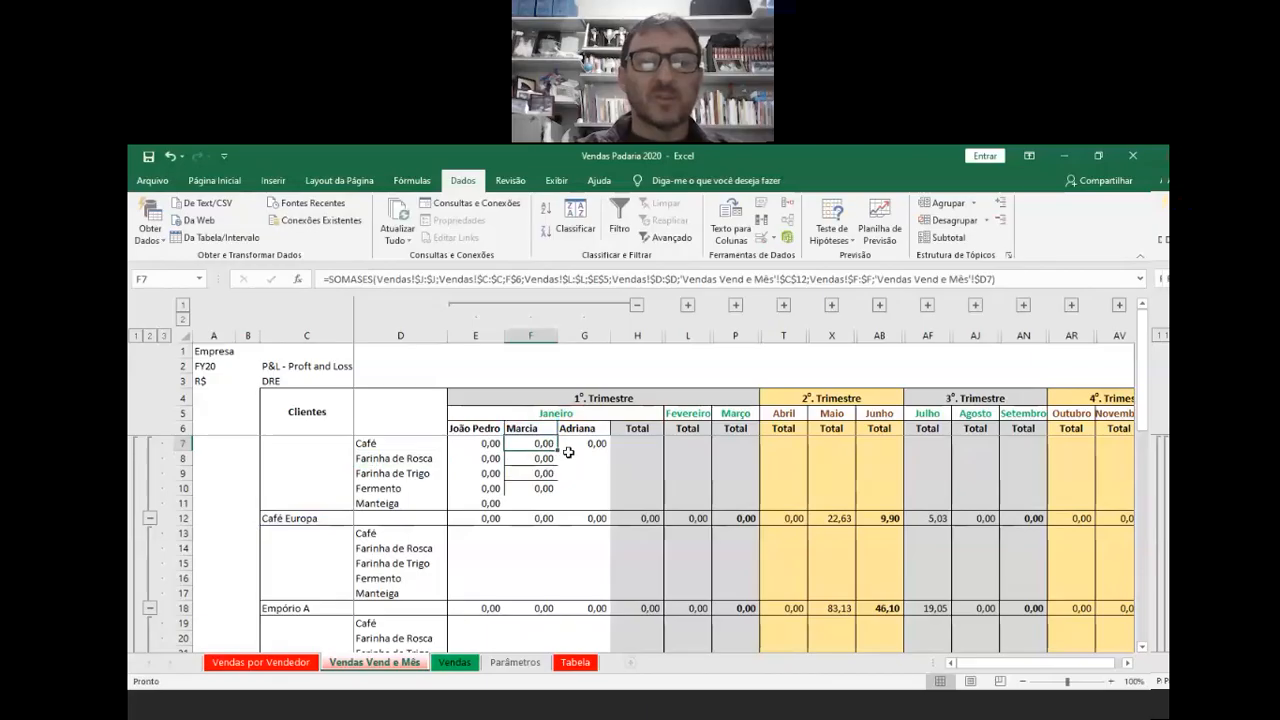
left_click_drag(558, 450, 604, 508)
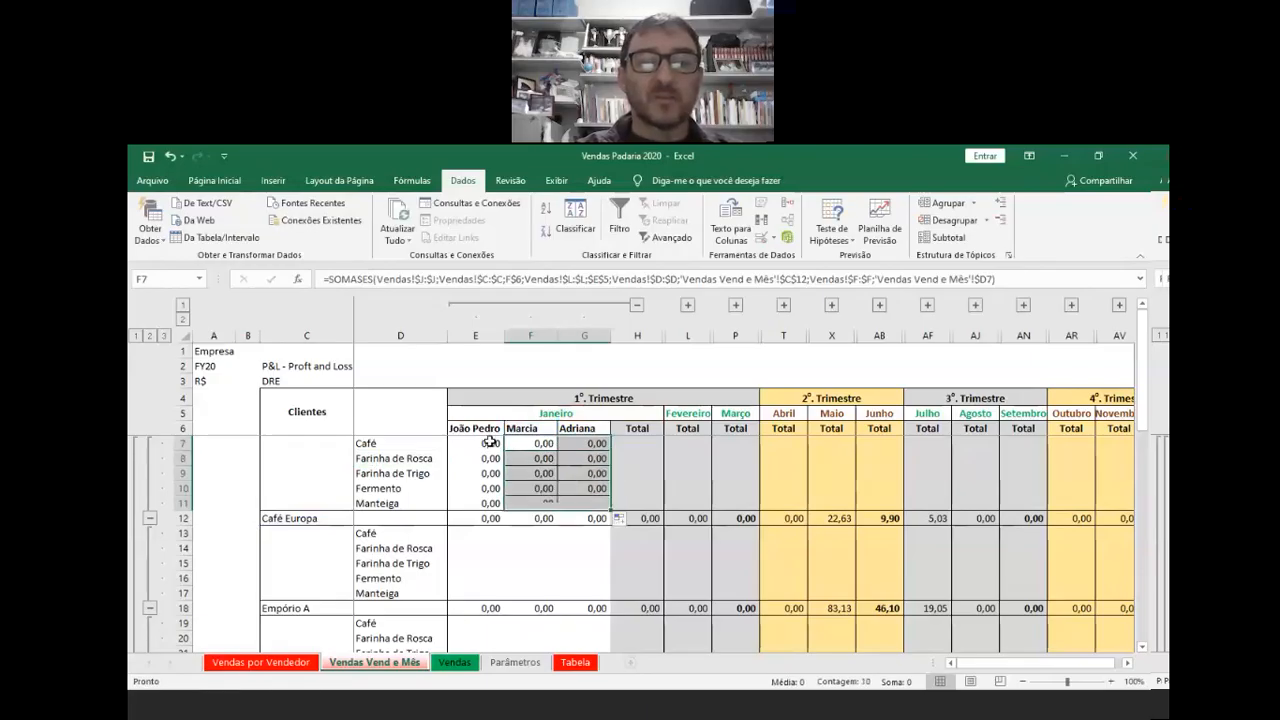
- Remove the inner horizontal and vertical borders from the product cells E7:G11
left_click_drag(490, 442, 578, 500)
right_click(584, 492)
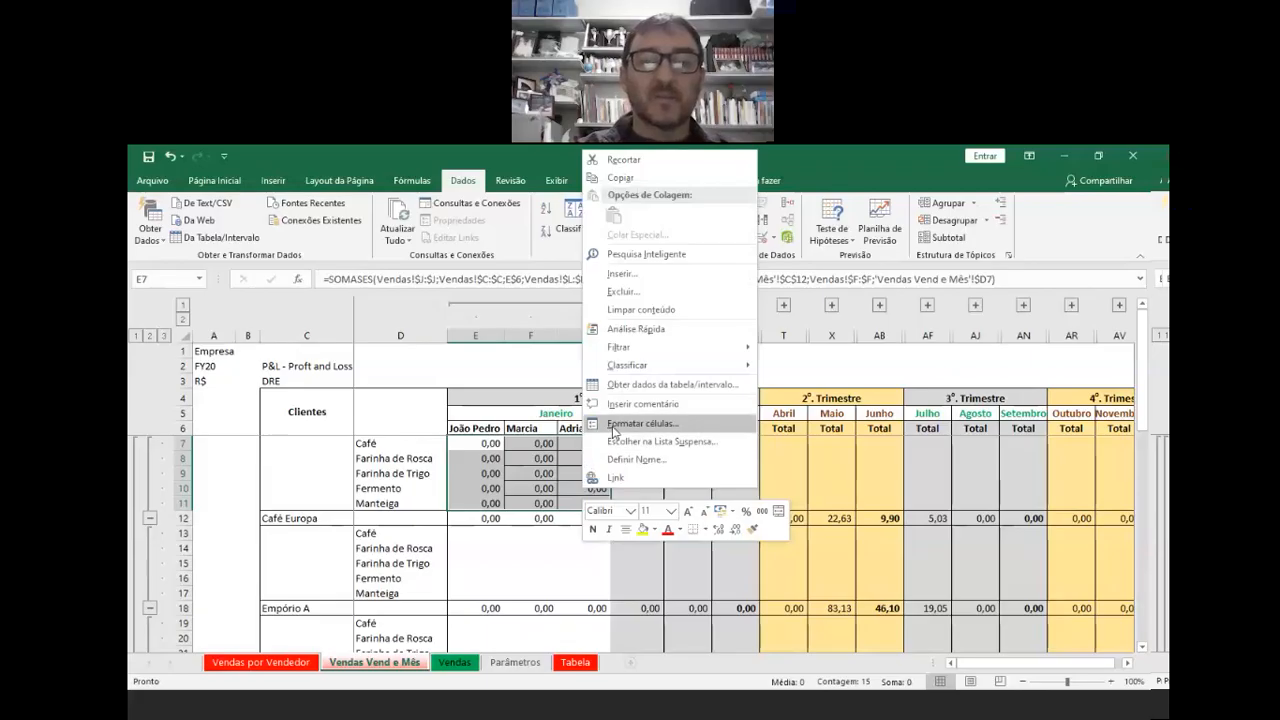
left_click(614, 426)
left_click(631, 394)
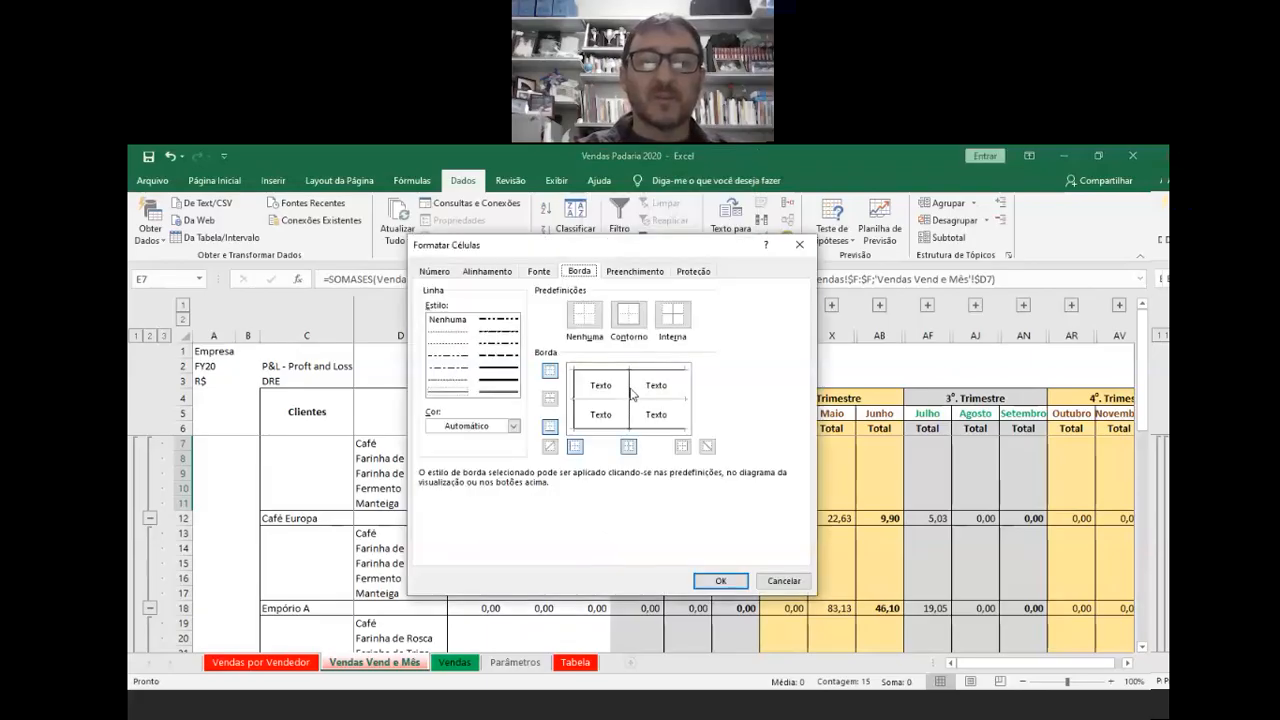
left_click(631, 394)
left_click(637, 402)
left_click(637, 403)
left_click(652, 401)
left_click(720, 580)
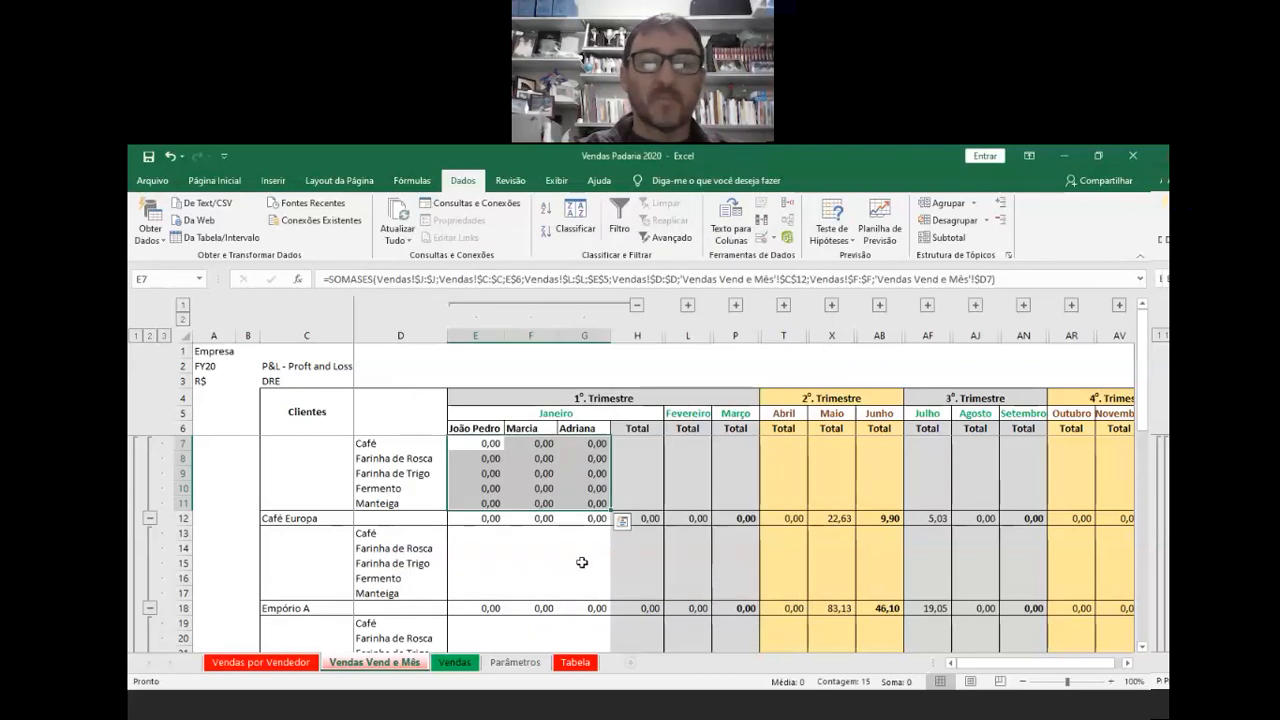
left_click(582, 562)
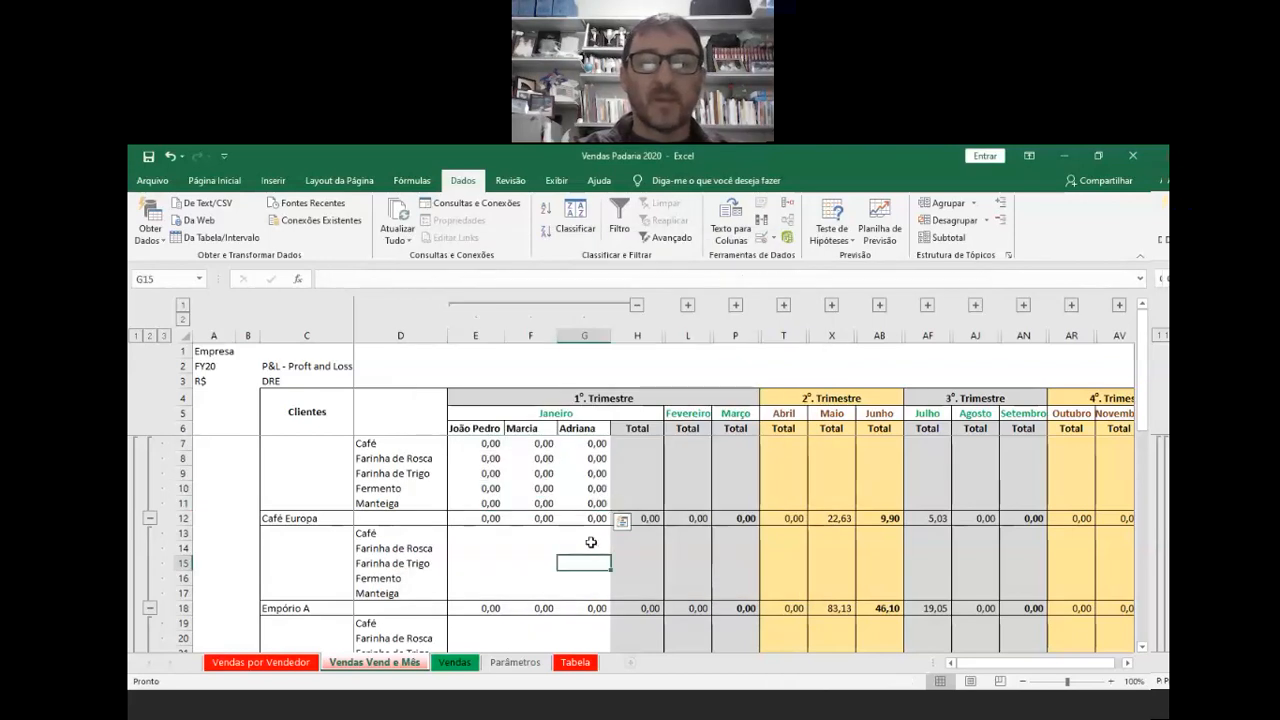
- Copy the SOMA total formula from H12 into the January Total cells H7:H11
left_click(636, 519)
key("ctrl+c")
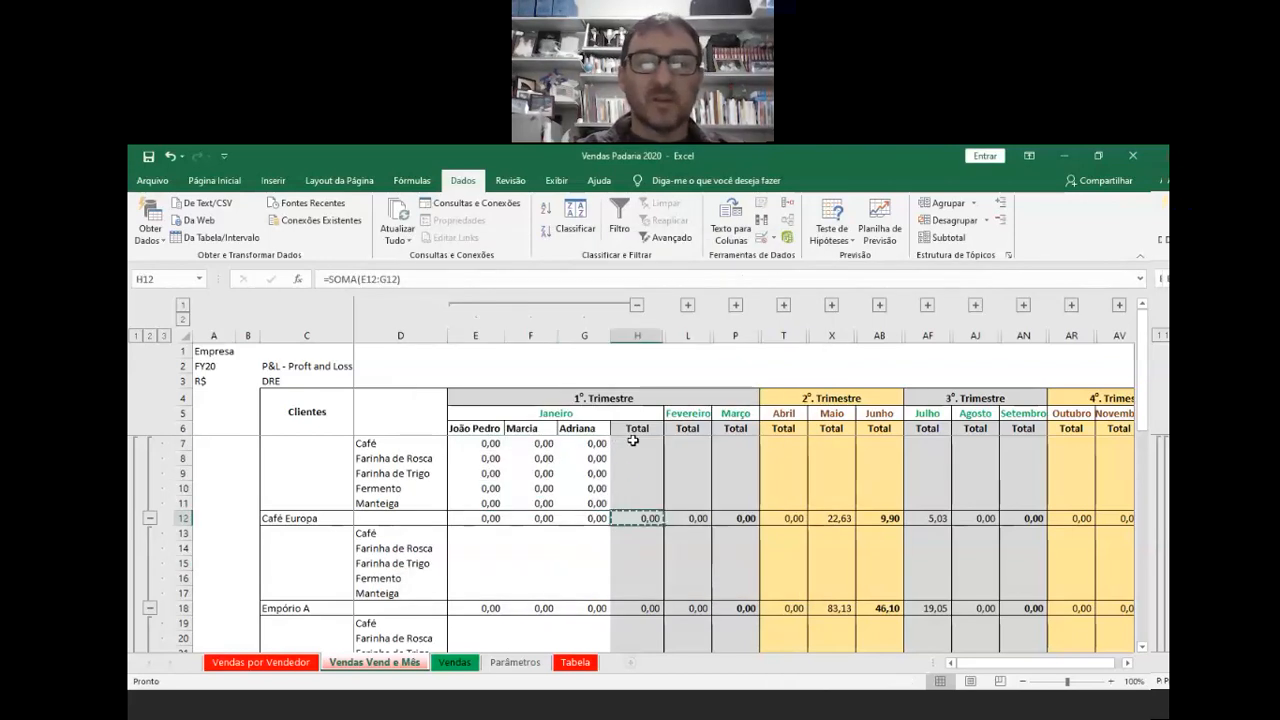
left_click_drag(628, 443, 640, 499)
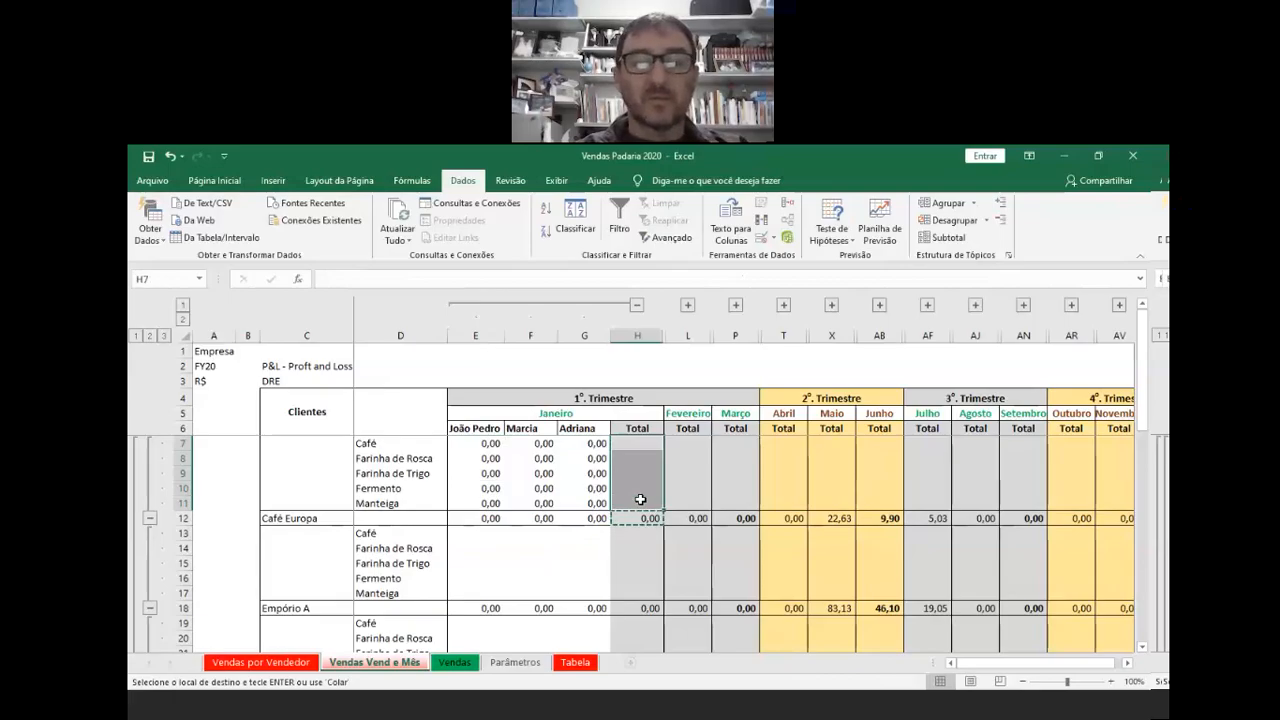
key("ctrl+v")
left_click_drag(640, 445, 643, 497)
right_click(643, 497)
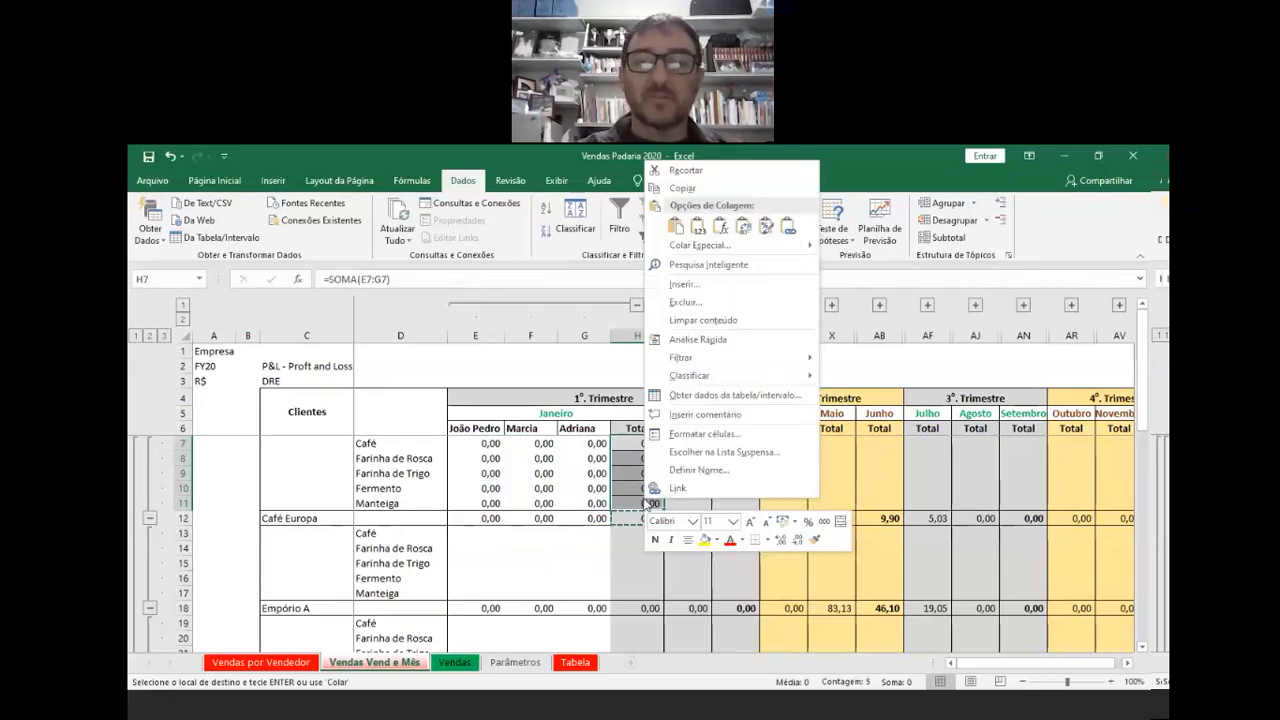
left_click(678, 412)
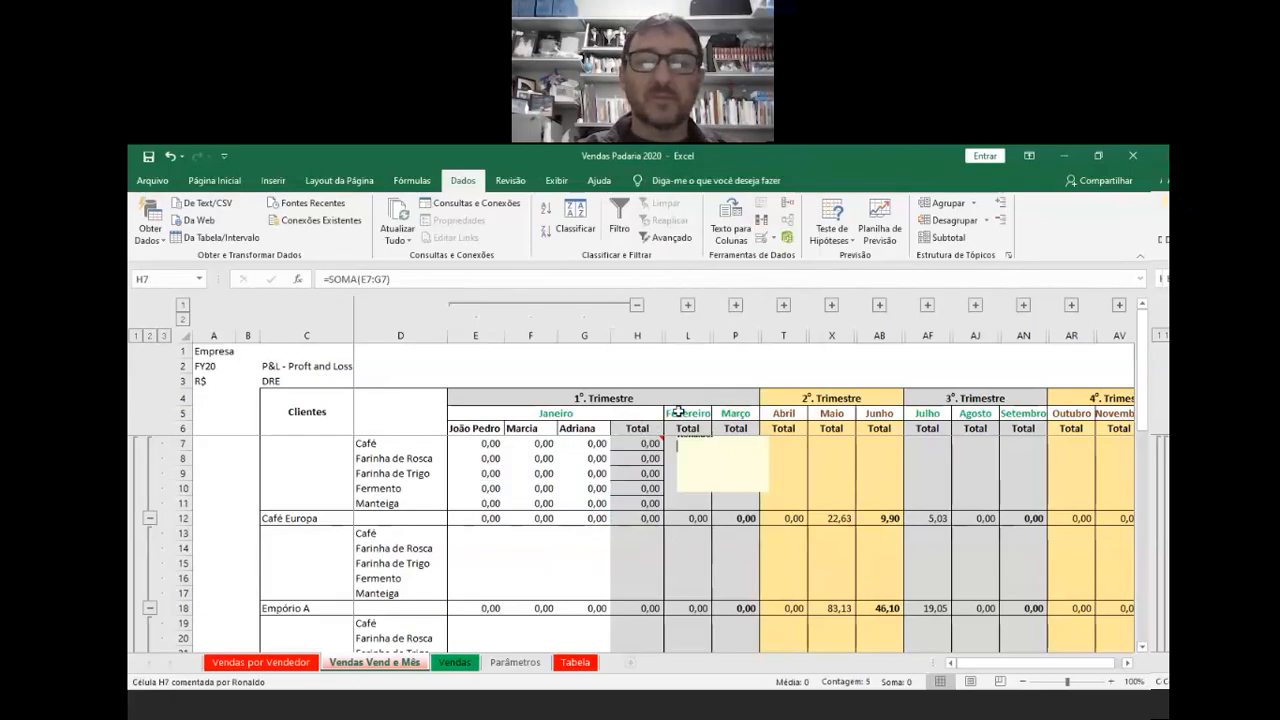
left_click(171, 157)
- Remove the inner horizontal borders from the January Total cells H7:H11
right_click(631, 452)
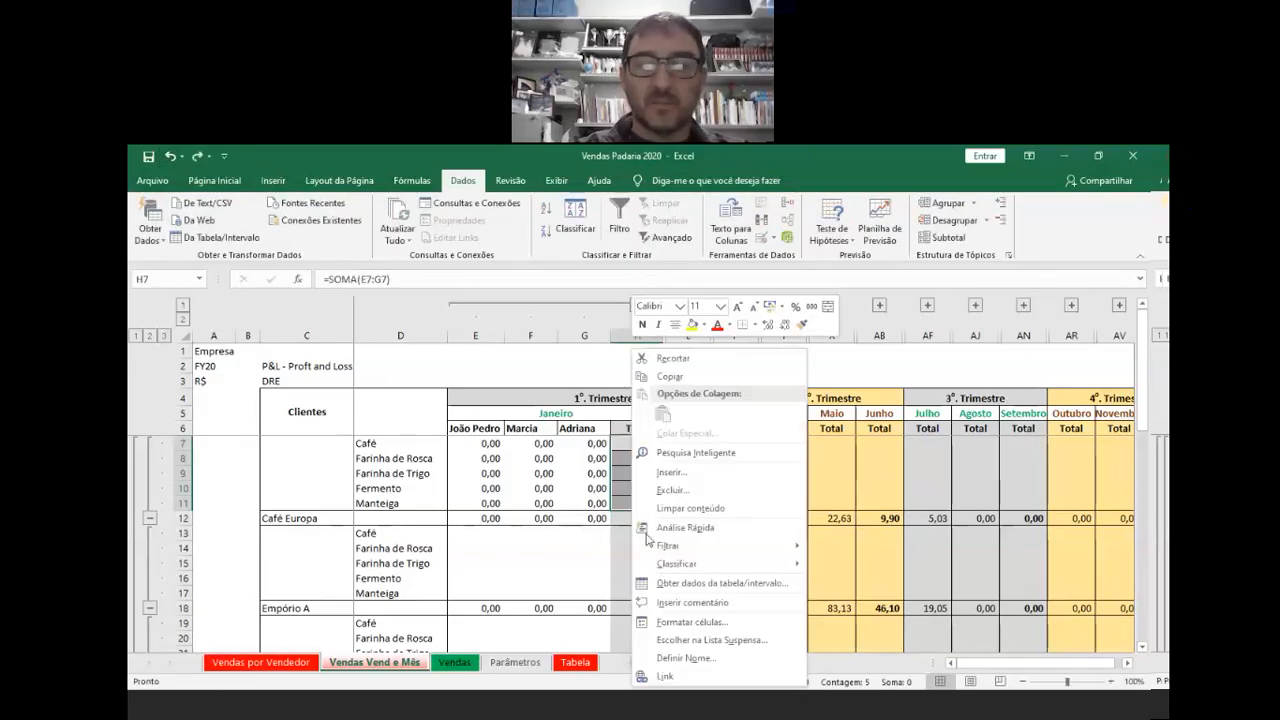
left_click(682, 622)
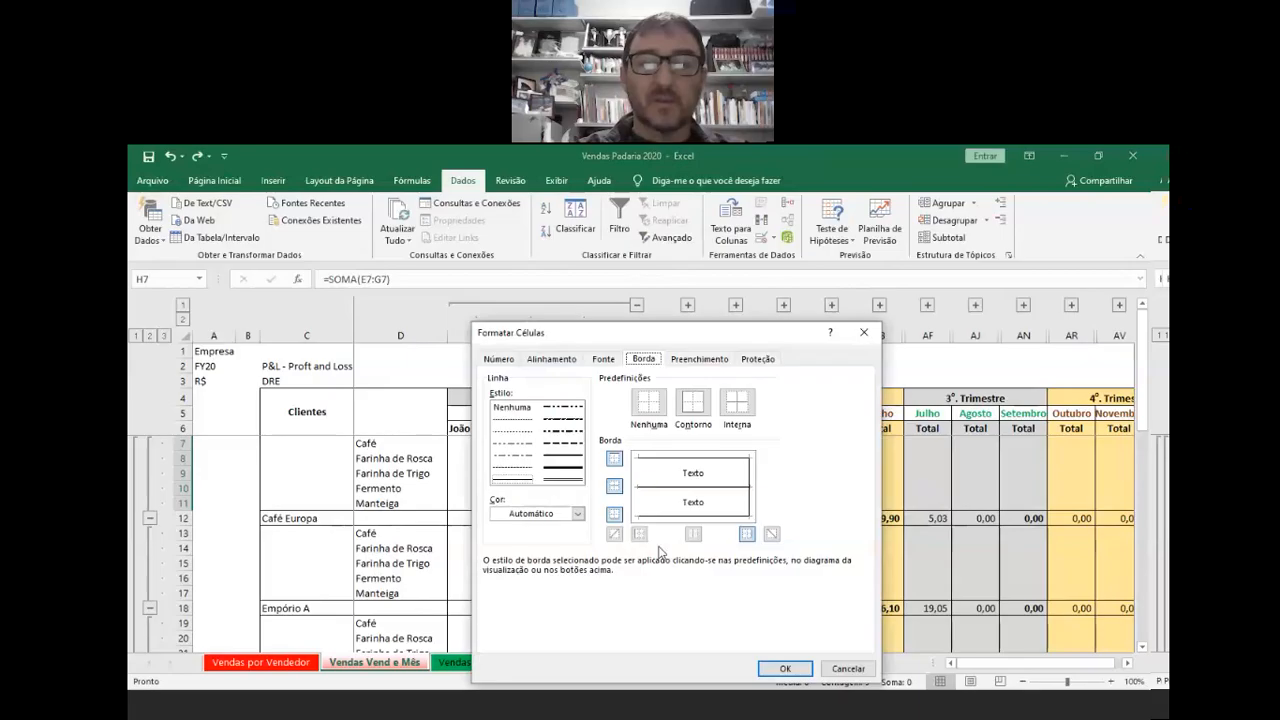
left_click(783, 669)
left_click(578, 552)
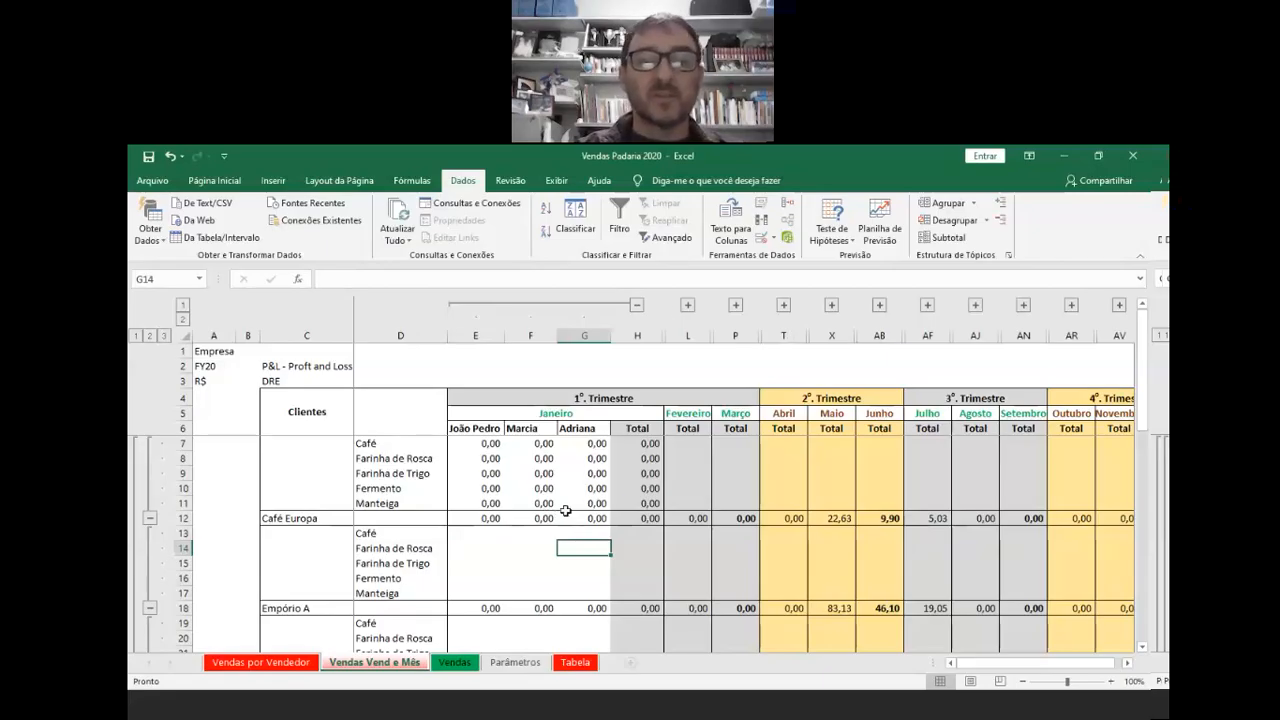
- Expand the Fevereiro column group to show its individual seller columns
mouse_move(490, 443)
left_mouse_down()
mouse_move(640, 488)
mouse_move(650, 503)
left_mouse_up()
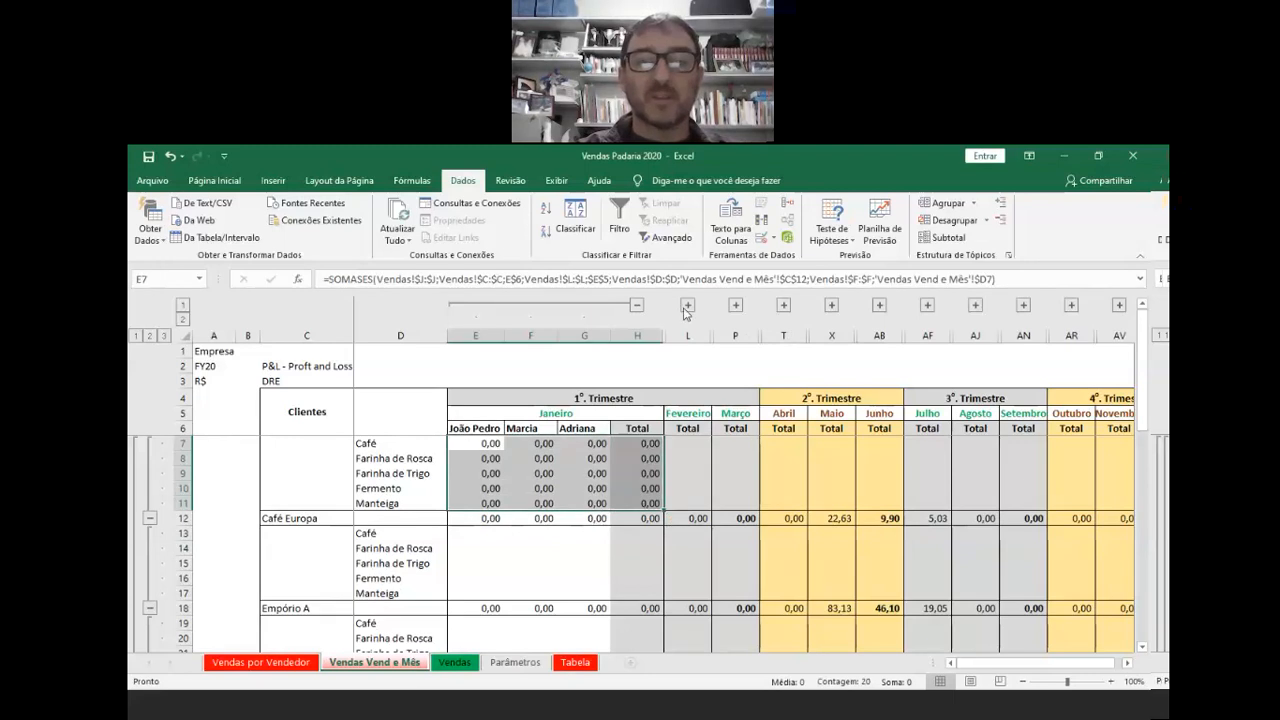
left_click(687, 305)
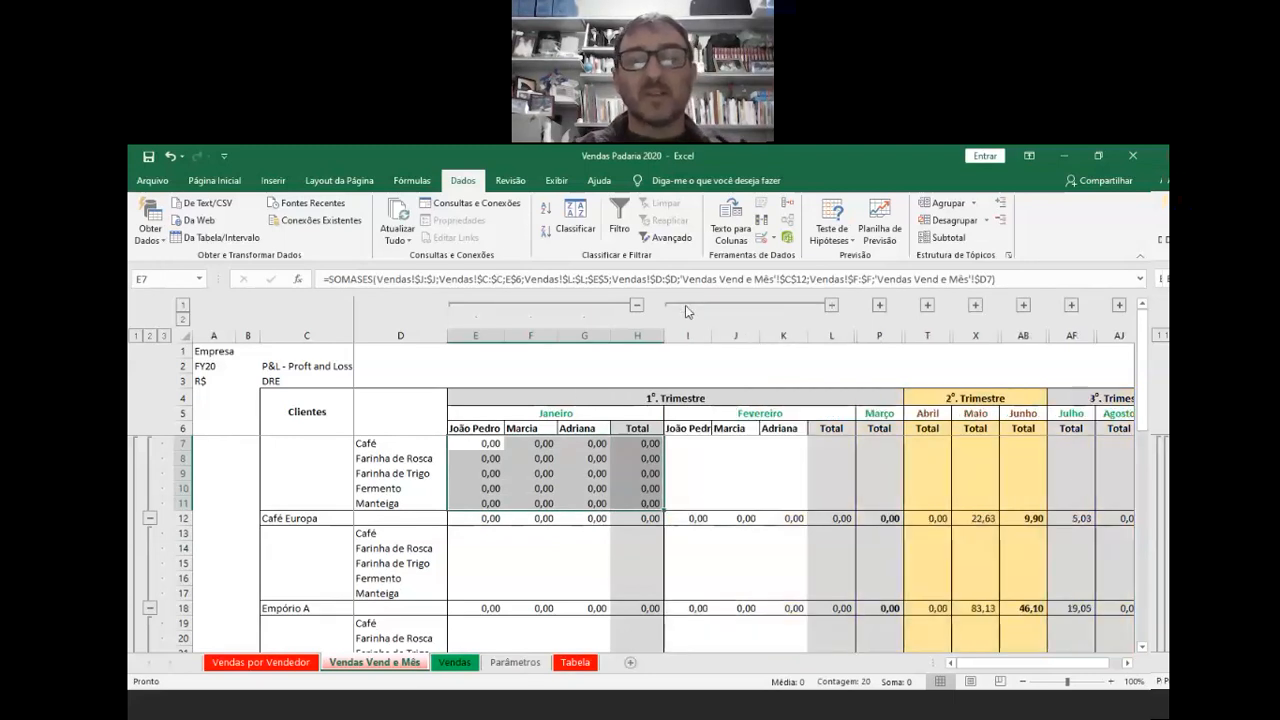
left_click(538, 548)
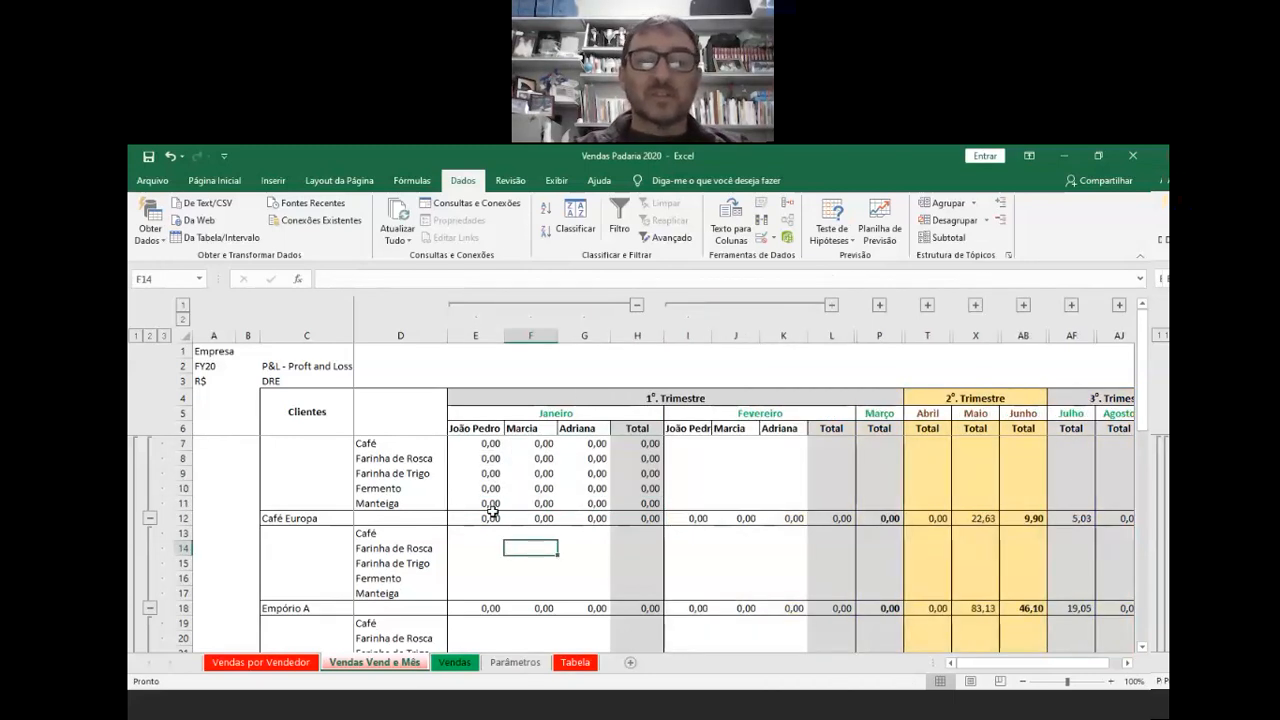
- Compare the SOMASES criteria in product cells E8 and E11 with those in the Café Europa client row at E12
left_click(488, 458)
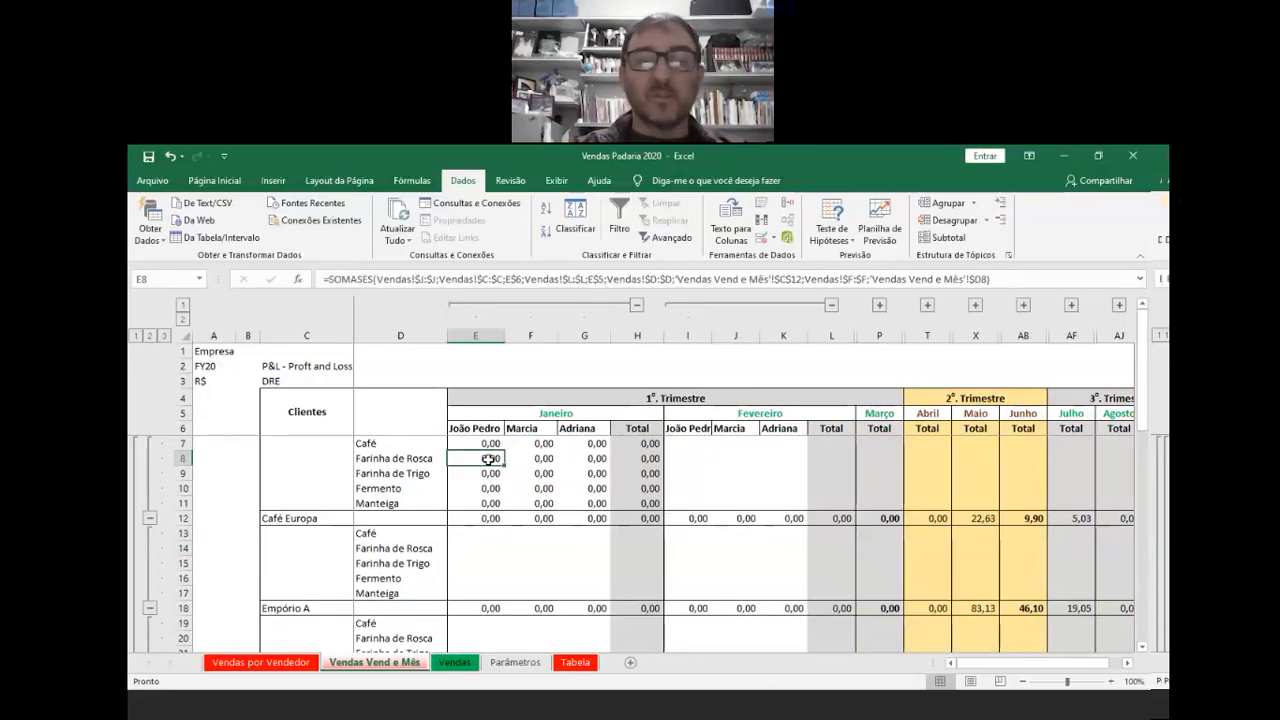
left_click(495, 504)
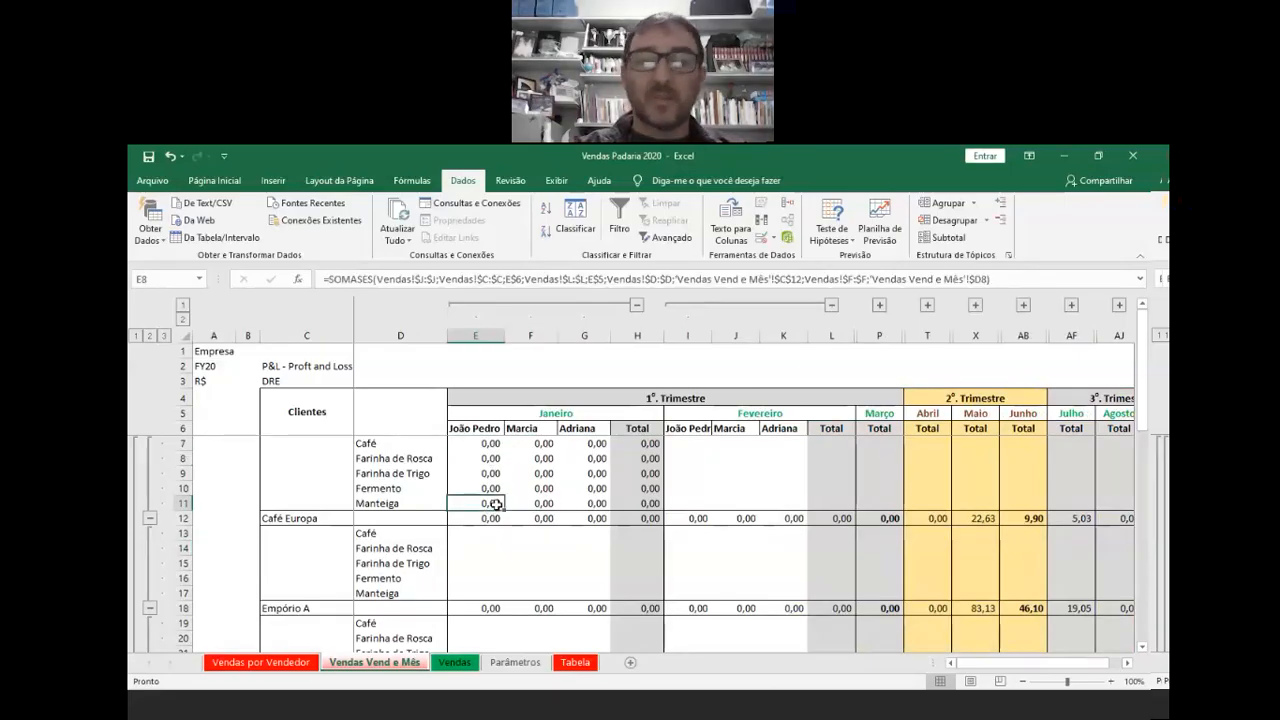
key("Down")
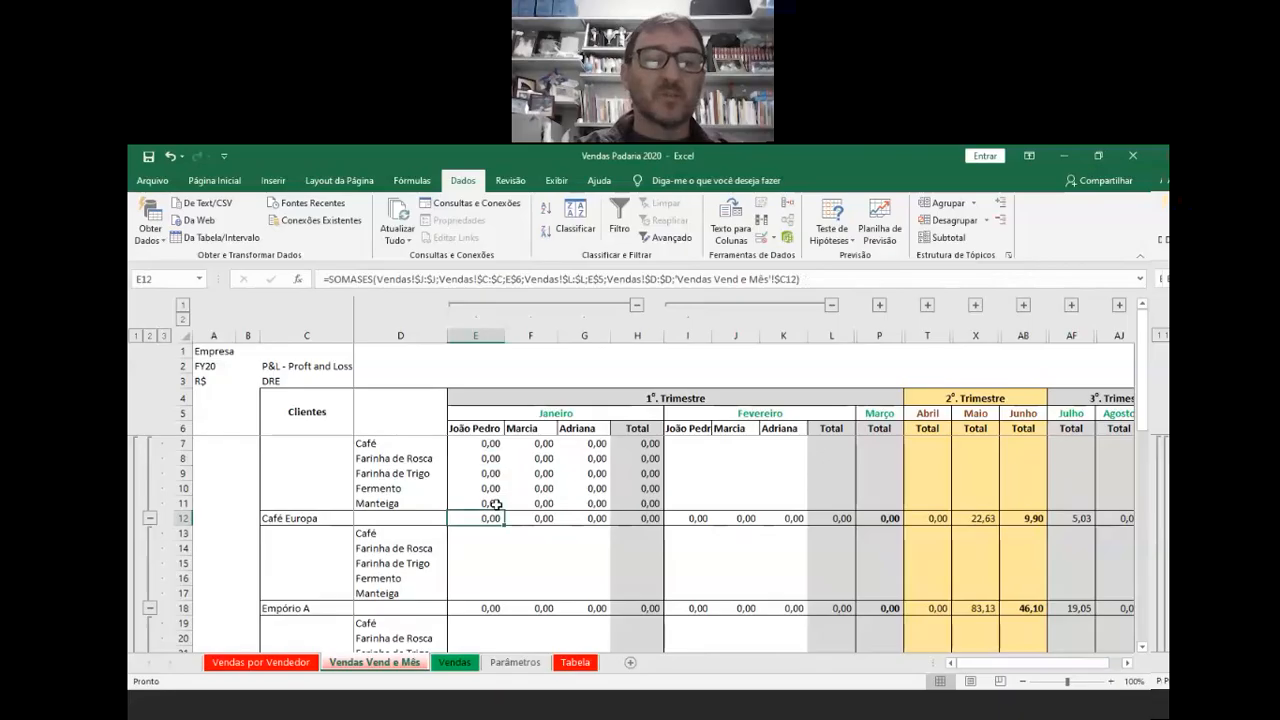
key("Up")
key("Down")
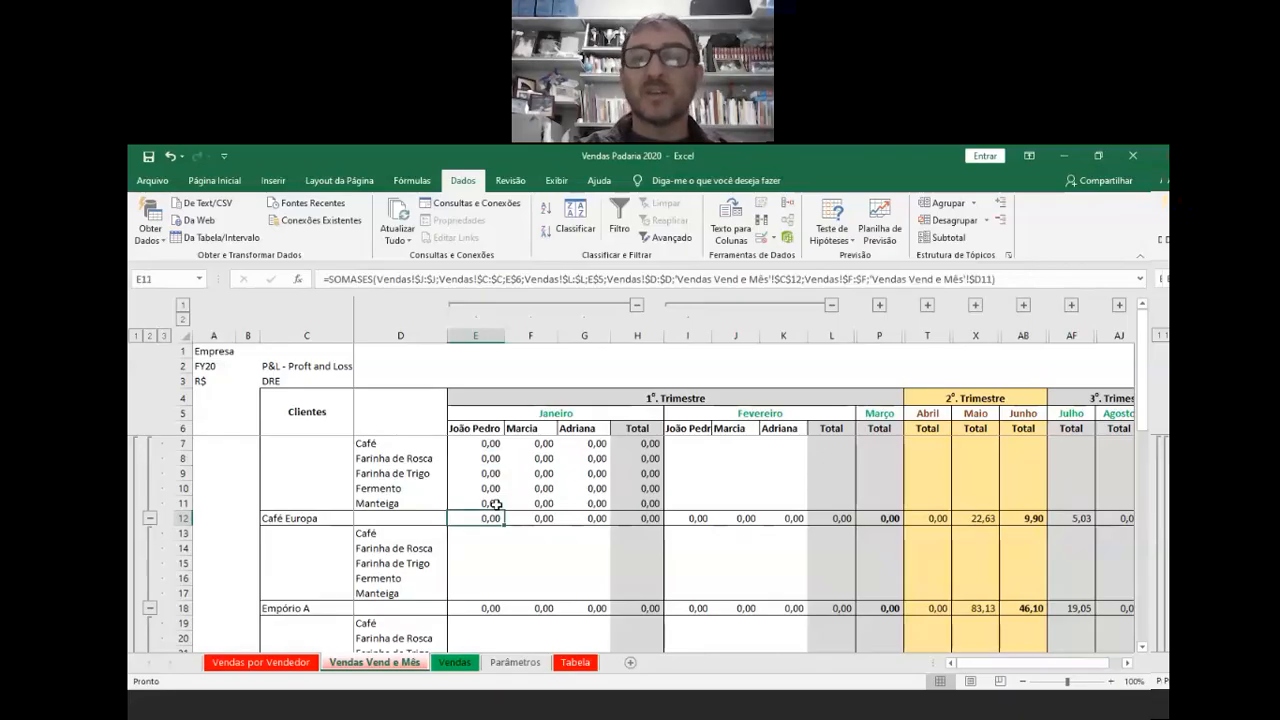
key("Up")
key("Down")
key("Up")
key("Down")
key("Up")
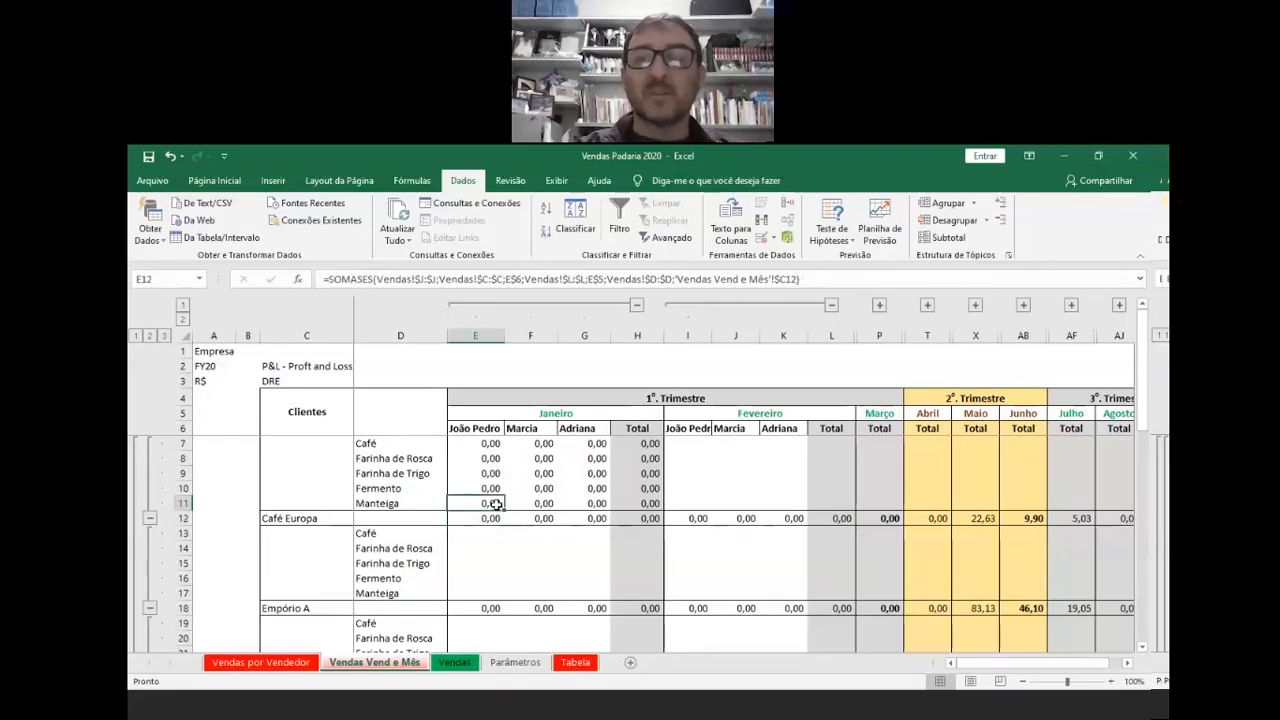
key("Down")
key("Up")
key("Down")
key("Up")
key("Down")
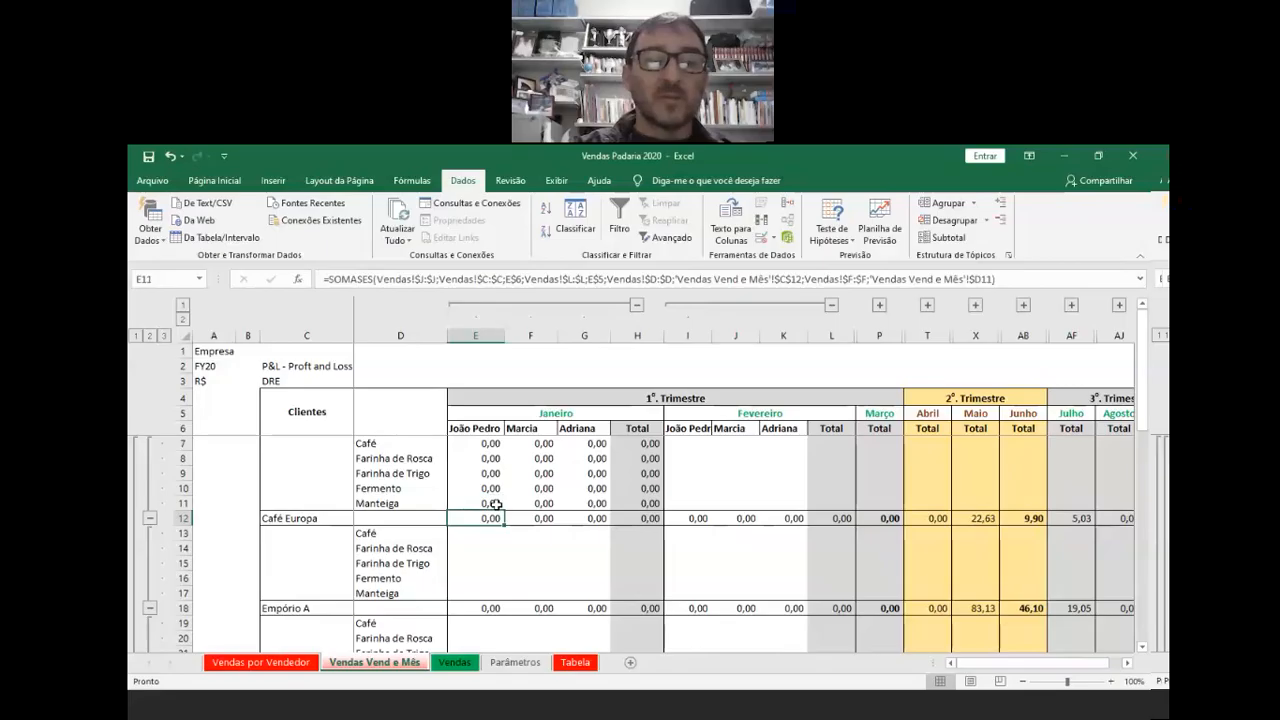
key("Up")
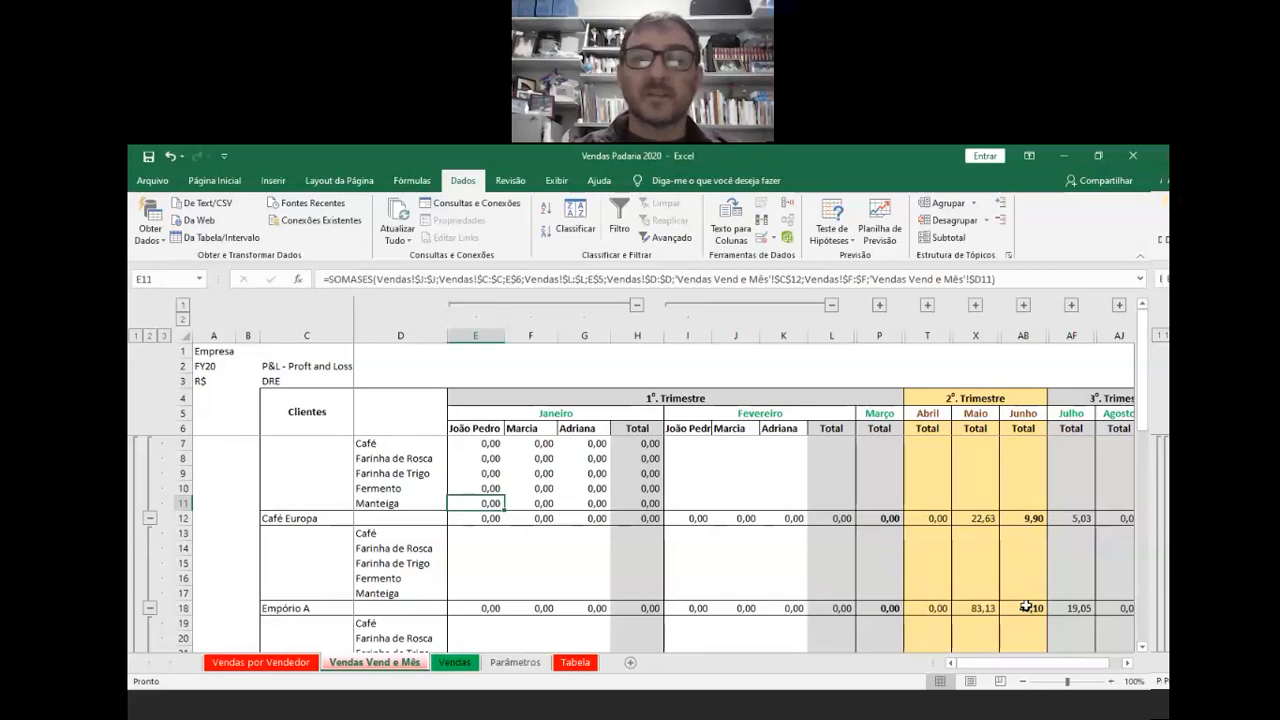
left_click(722, 157)
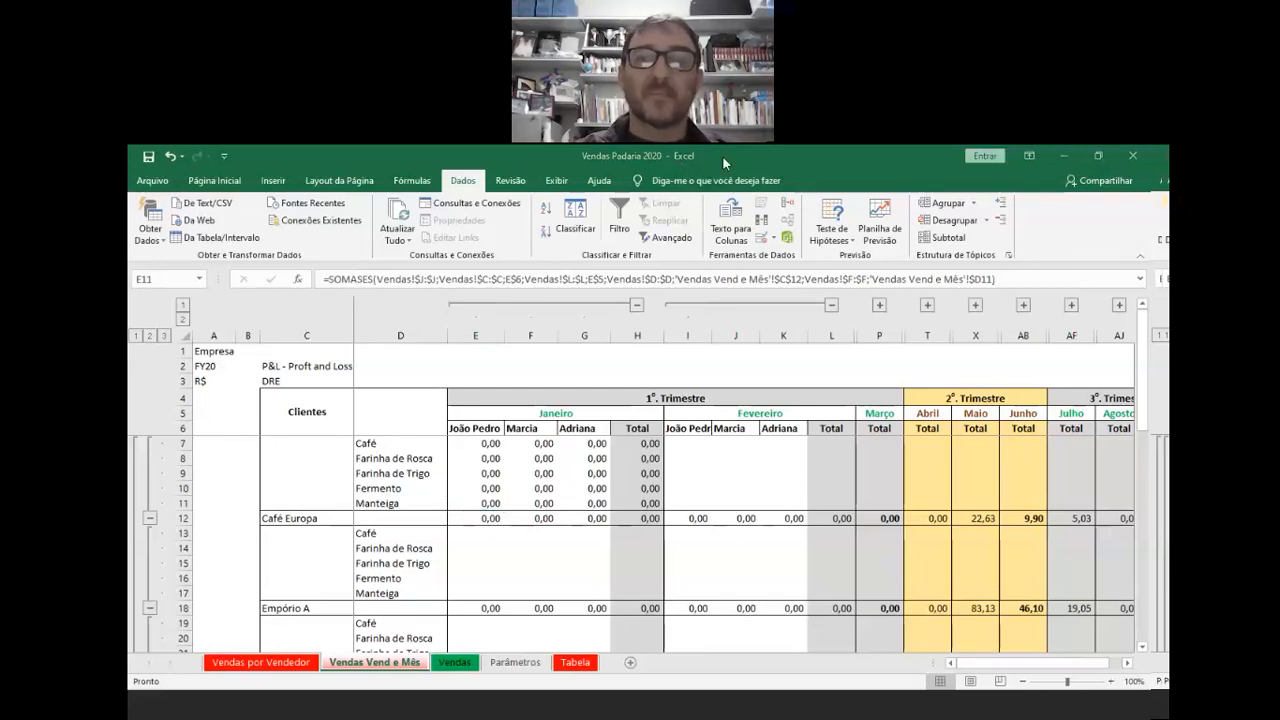